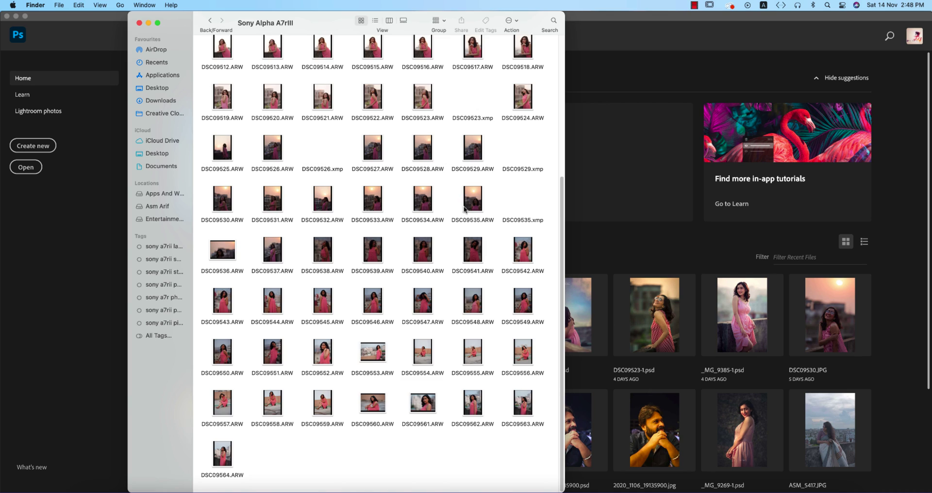
Step: Zoom the Sony Alpha A7rIII Finder window wider and browse its ARW thumbnails, selecting DSC09541 and DSC09535
{"action": "scroll", "coordinate": [464, 209], "scroll_direction": "up", "scroll_amount": 5}
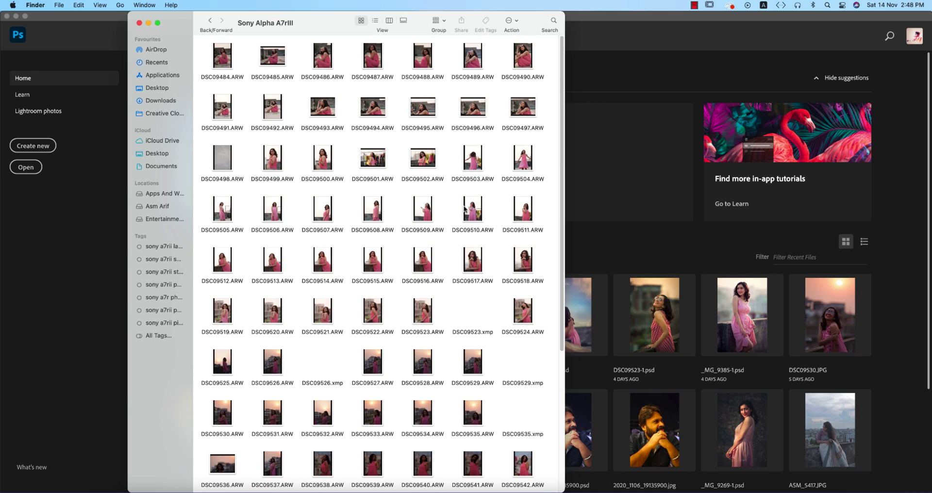
{"action": "double_click", "coordinate": [565, 174]}
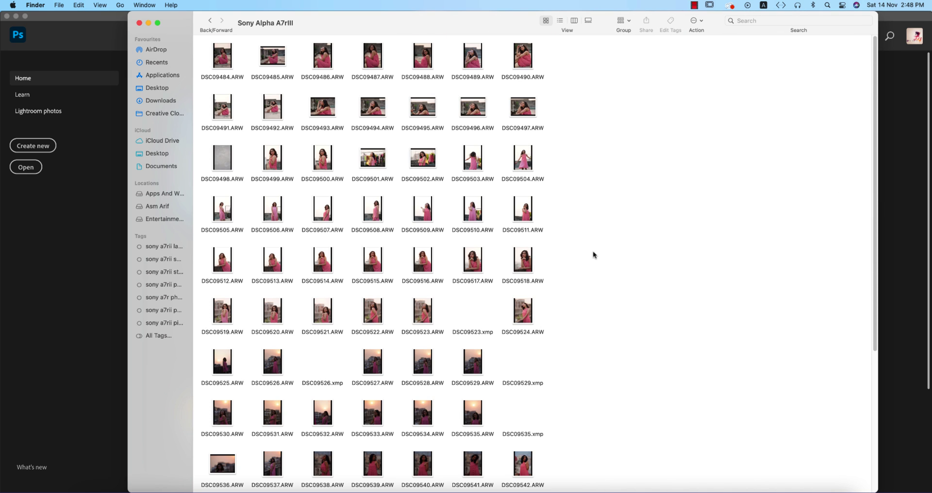
{"action": "scroll", "coordinate": [494, 242], "scroll_direction": "down", "scroll_amount": 5}
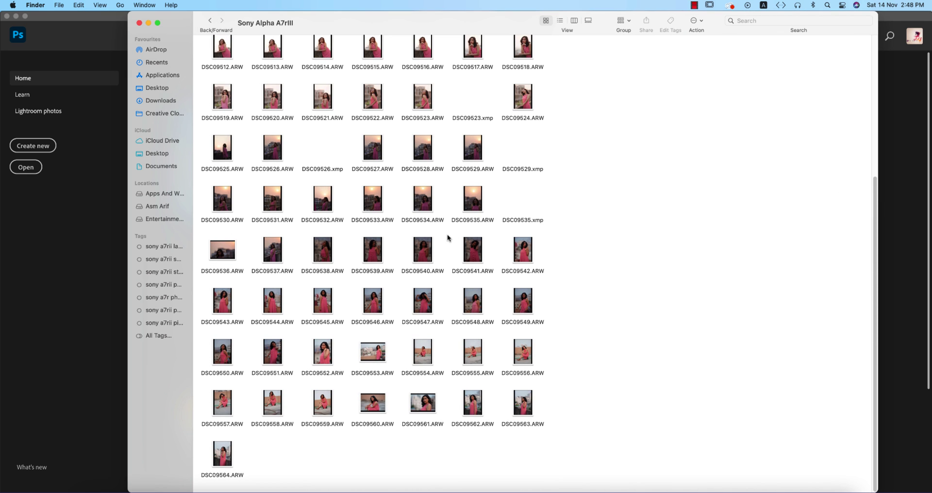
{"action": "left_click", "coordinate": [472, 251]}
{"action": "left_click", "coordinate": [475, 213]}
{"action": "scroll", "coordinate": [474, 209], "scroll_direction": "up", "scroll_amount": 5}
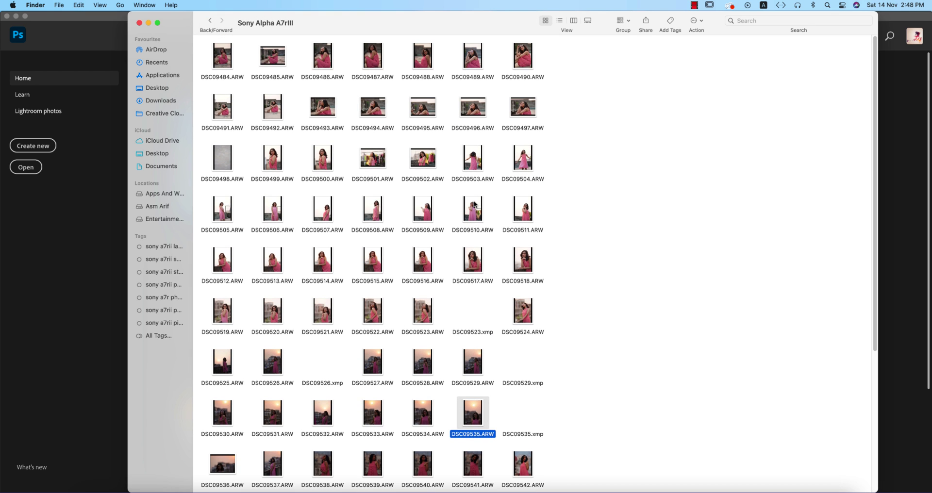
{"action": "scroll", "coordinate": [475, 205], "scroll_direction": "down", "scroll_amount": 5}
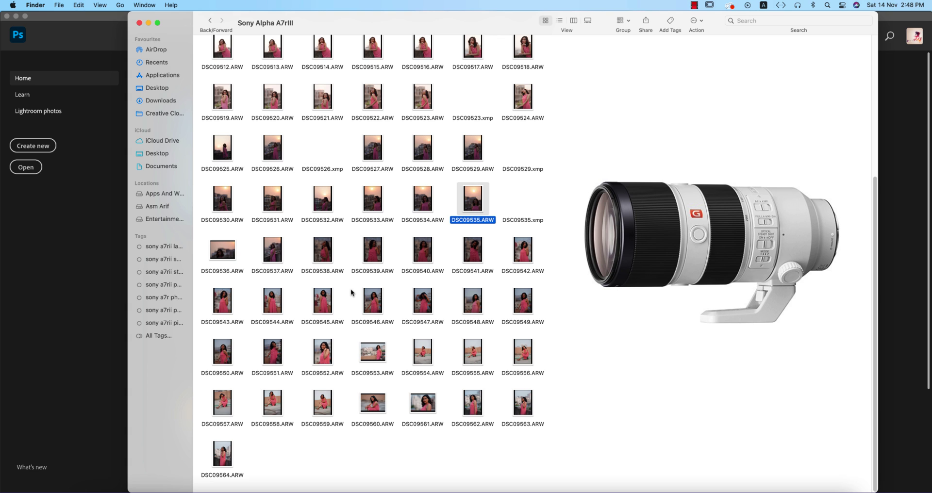
{"action": "scroll", "coordinate": [343, 293], "scroll_direction": "up", "scroll_amount": 5}
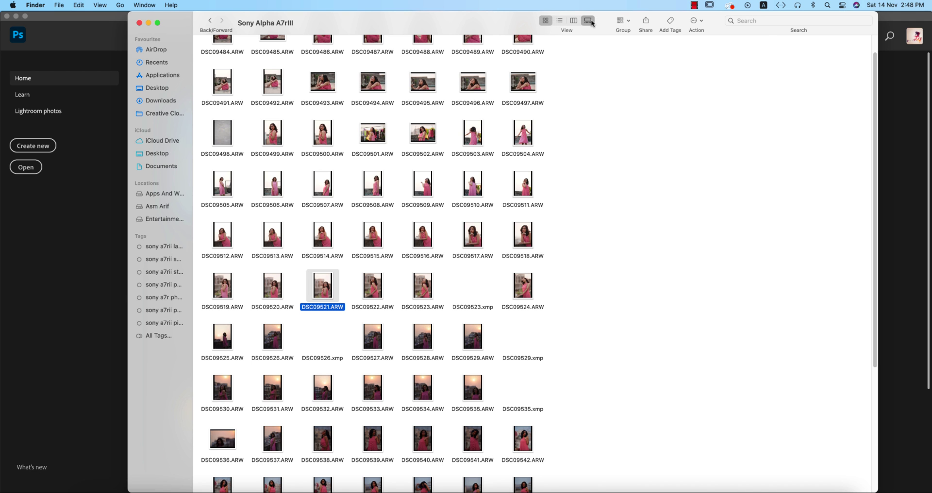
Step: Switch the folder to Gallery view and preview DSC09519, DSC09526 and DSC09530
{"action": "left_click", "coordinate": [589, 22]}
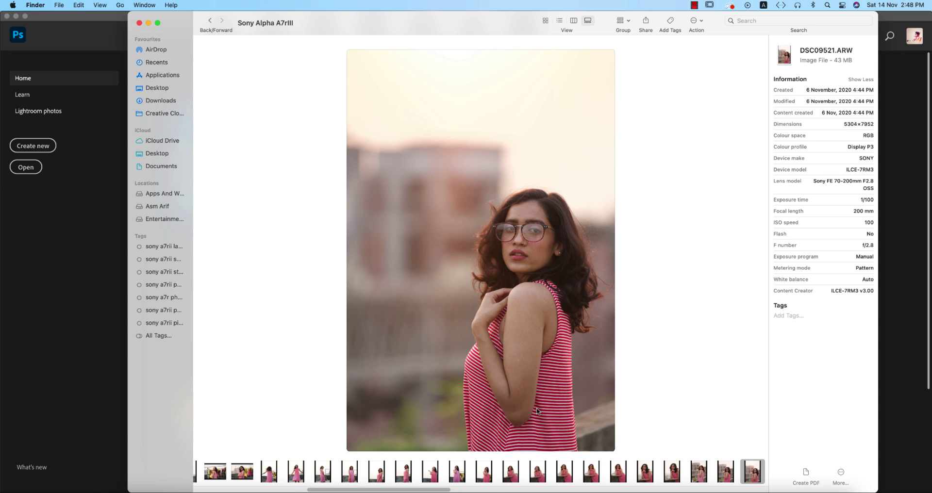
{"action": "left_click", "coordinate": [703, 476]}
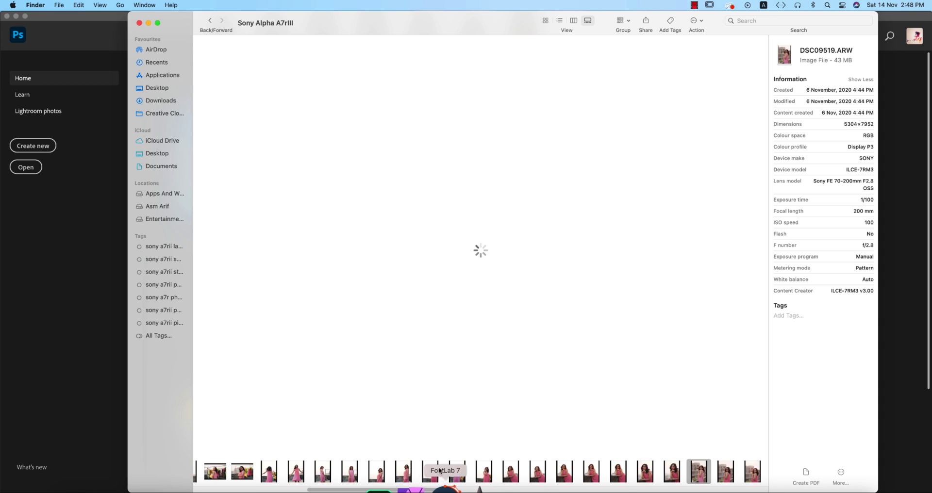
{"action": "left_click_drag", "start_coordinate": [442, 489], "coordinate": [510, 489]}
{"action": "left_click", "coordinate": [644, 478]}
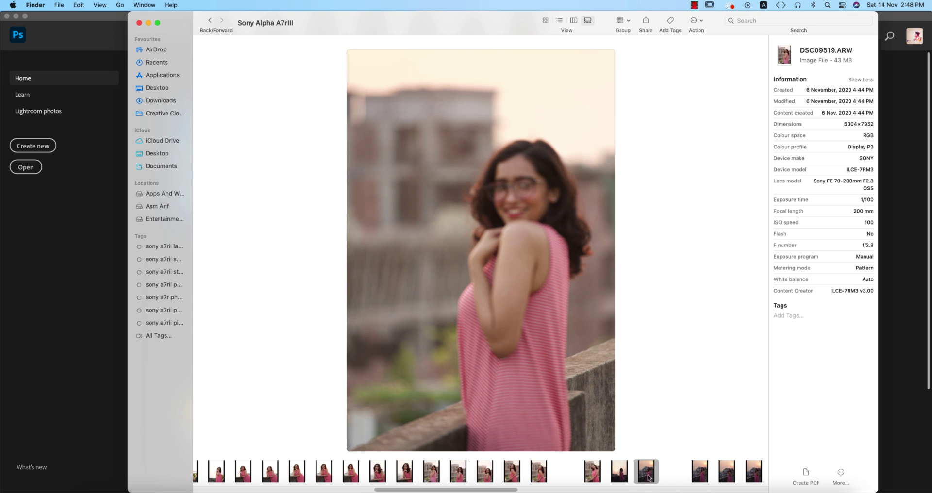
{"action": "mouse_move", "coordinate": [631, 491]}
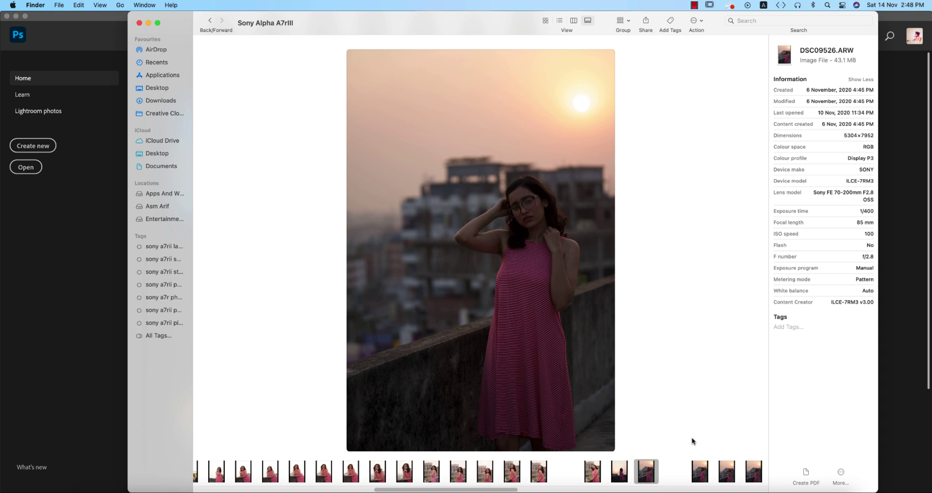
{"action": "left_click_drag", "start_coordinate": [521, 489], "coordinate": [579, 491]}
{"action": "left_click", "coordinate": [539, 476]}
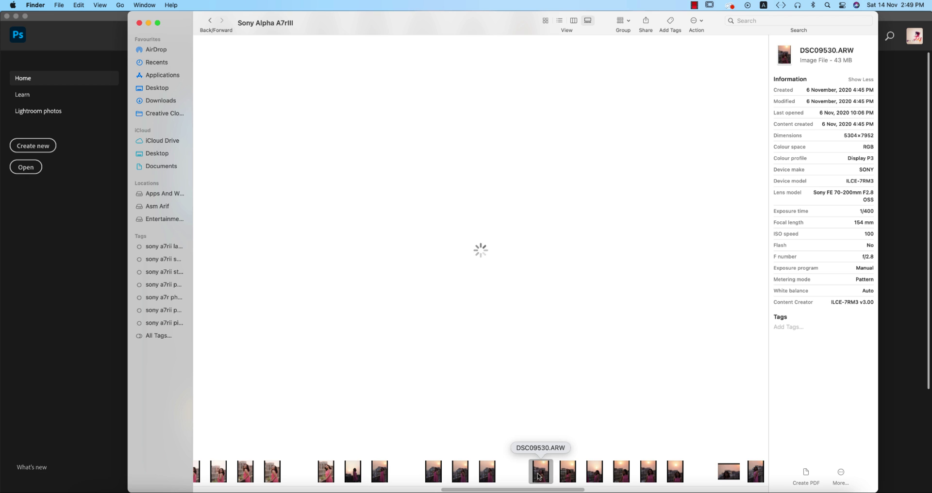
Step: Compare DSC09525, DSC09528, DSC09535, DSC09531 and DSC09533, ending on DSC09534.ARW
{"action": "left_click", "coordinate": [352, 472]}
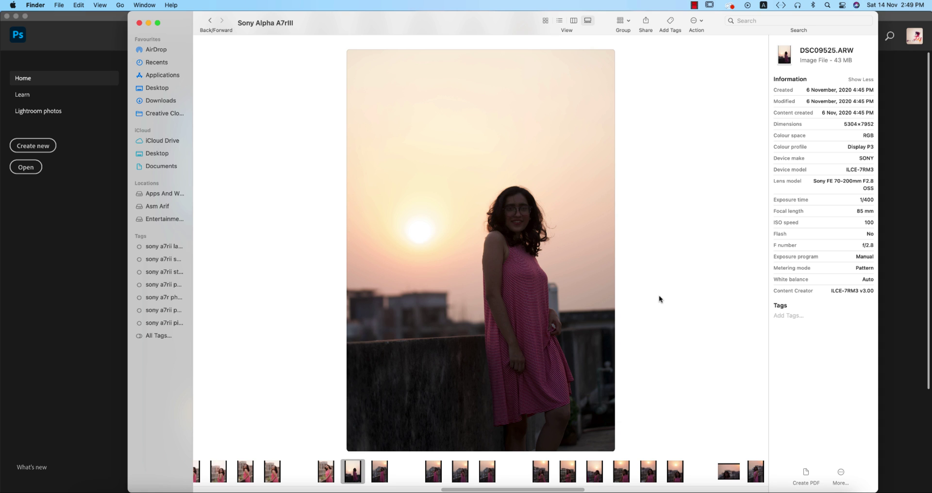
{"action": "left_click", "coordinate": [465, 473]}
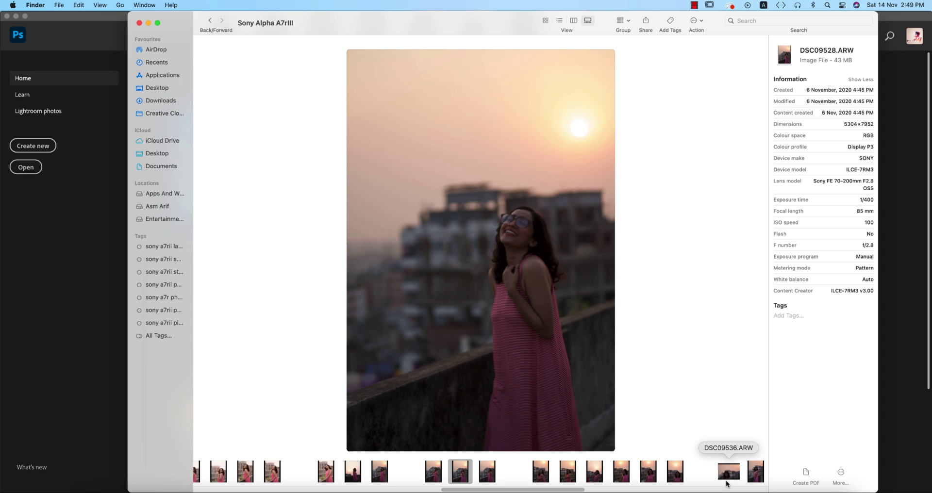
{"action": "left_click", "coordinate": [667, 478]}
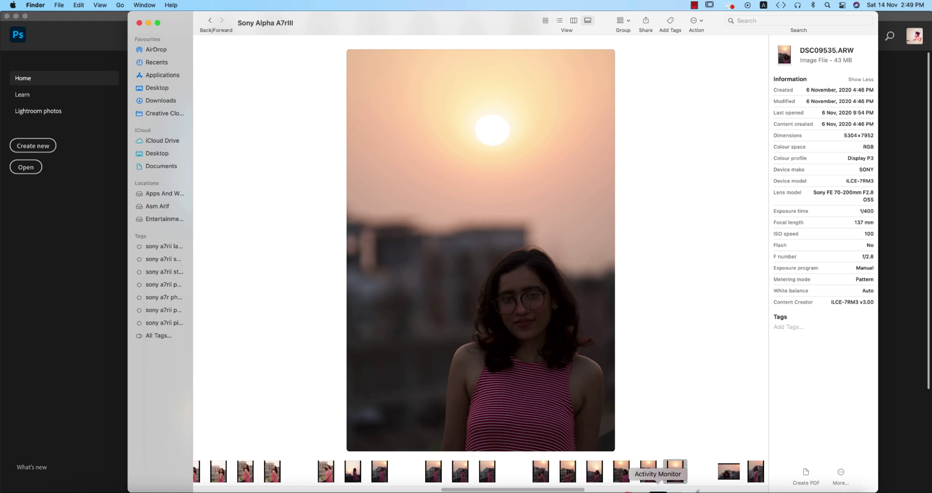
{"action": "left_click", "coordinate": [649, 471]}
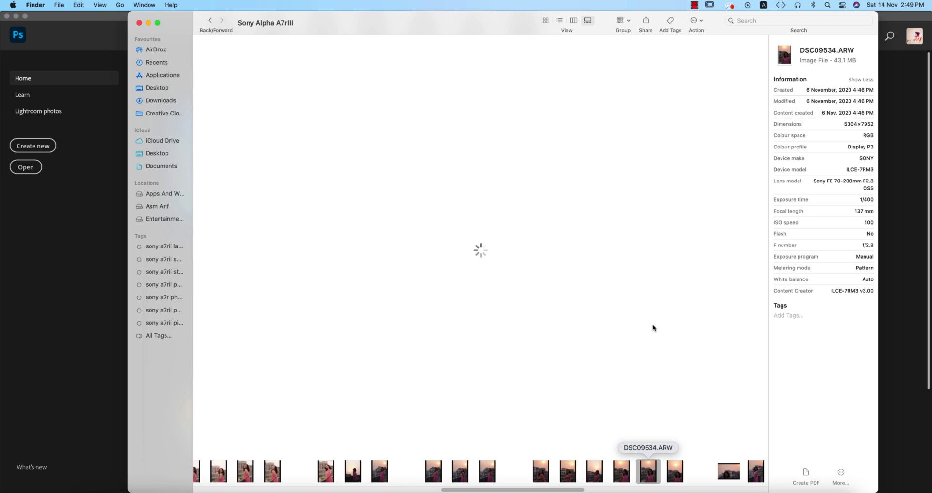
{"action": "left_click", "coordinate": [565, 470]}
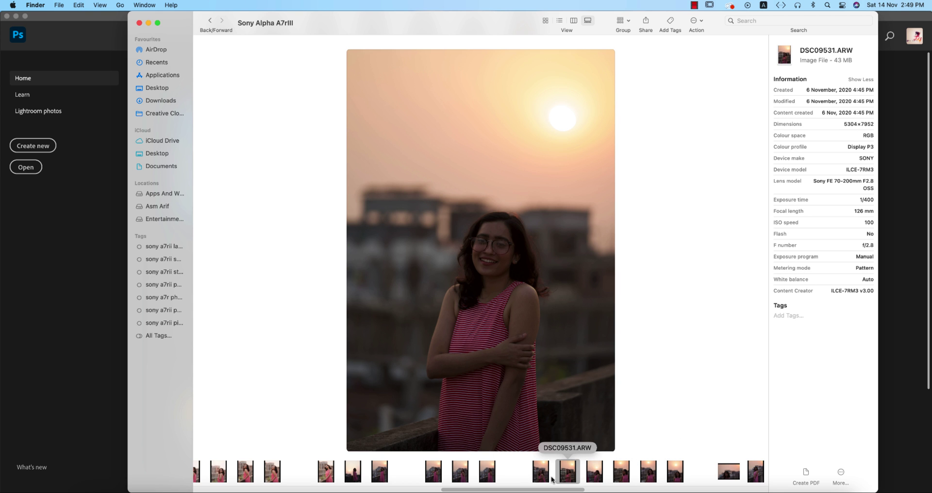
{"action": "scroll", "coordinate": [486, 320], "scroll_direction": "down", "scroll_amount": 4}
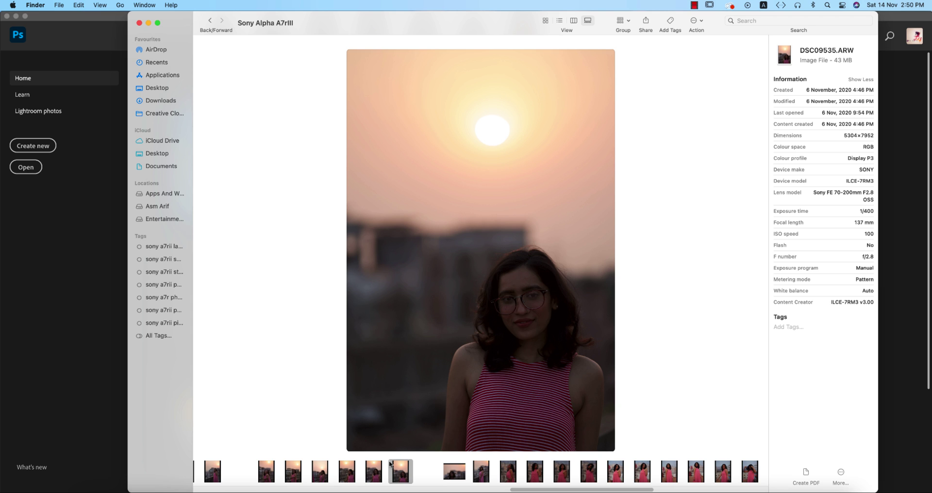
{"action": "left_click", "coordinate": [348, 474]}
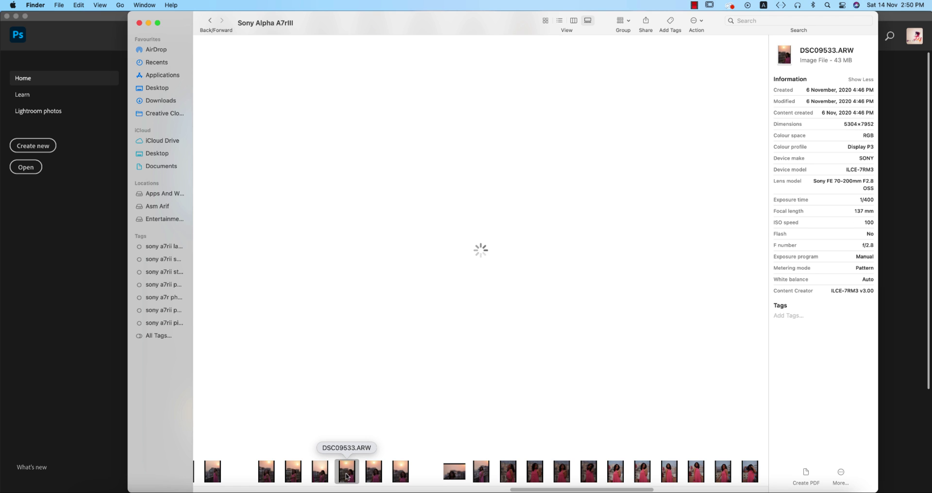
{"action": "key", "text": "Right"}
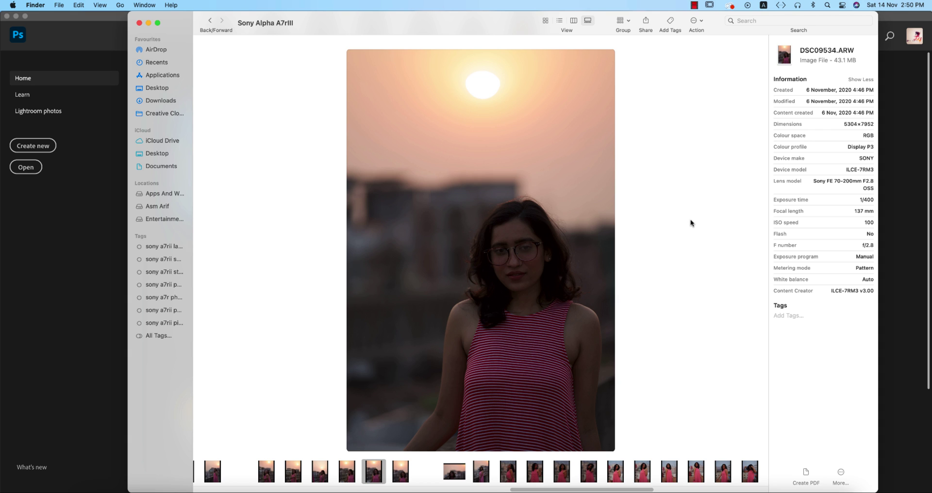
Step: Choose Open With > Other for DSC09534.ARW and select Adobe Photoshop 2020
{"action": "right_click", "coordinate": [574, 201]}
{"action": "mouse_move", "coordinate": [641, 217]}
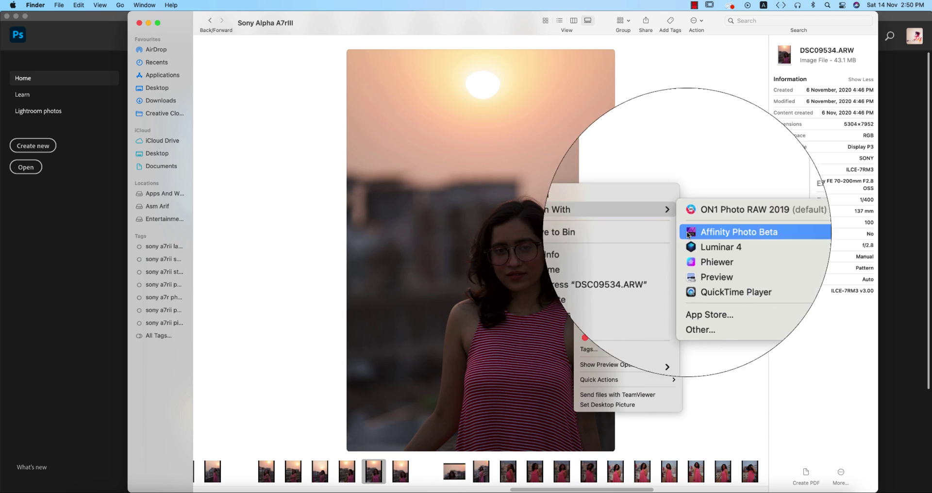
{"action": "left_click", "coordinate": [703, 297]}
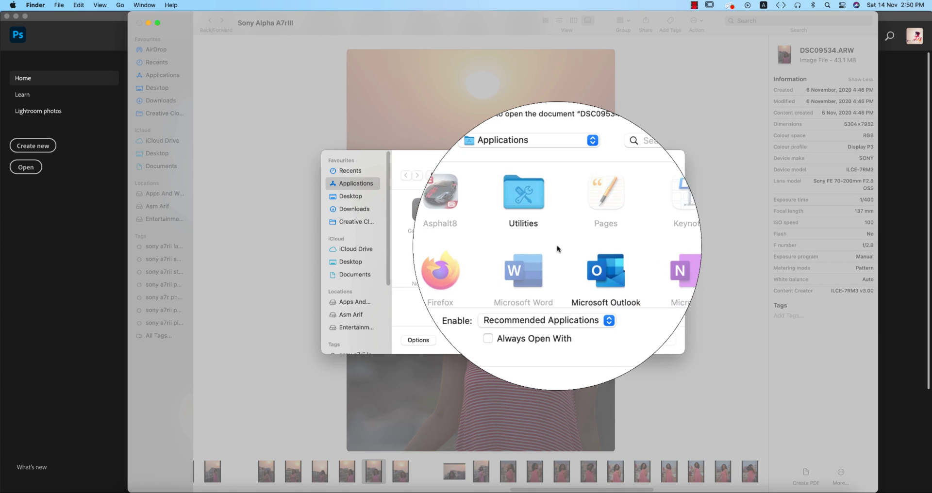
{"action": "scroll", "coordinate": [557, 246], "scroll_direction": "down", "scroll_amount": 5}
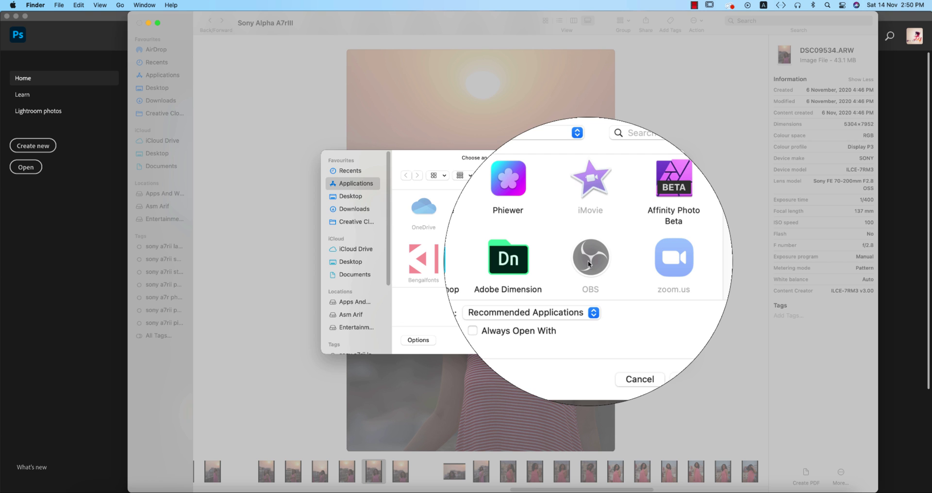
{"action": "double_click", "coordinate": [480, 262]}
{"action": "left_click", "coordinate": [658, 221]}
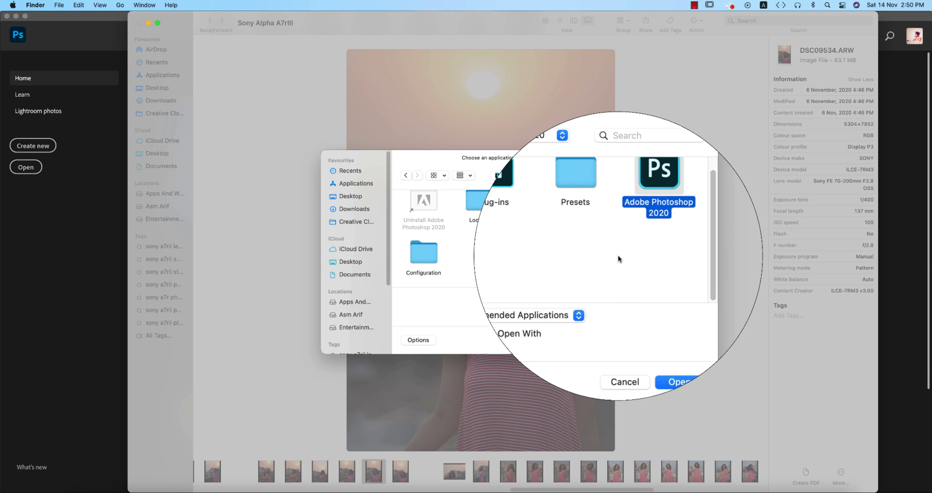
Step: Switch to Adobe Photoshop 2021, tick Always Open With, and open the photo
{"action": "left_click", "coordinate": [362, 184]}
{"action": "scroll", "coordinate": [529, 261], "scroll_direction": "down", "scroll_amount": 5}
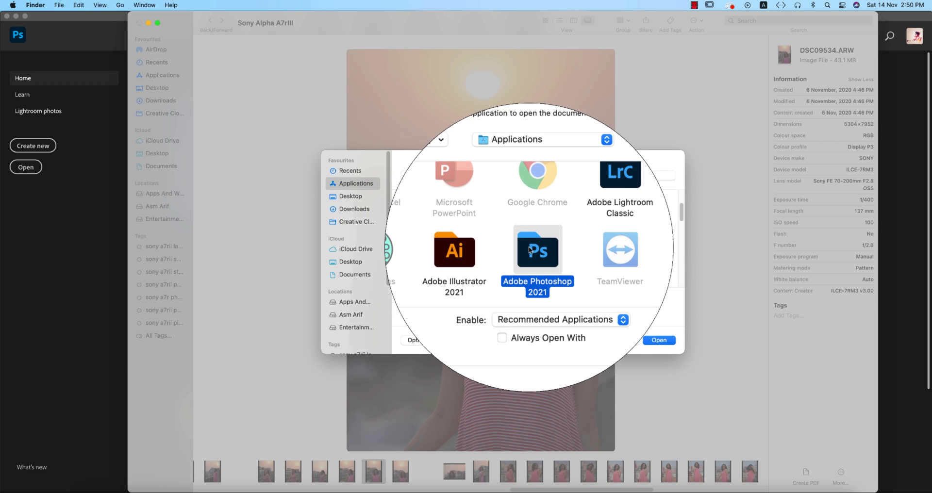
{"action": "double_click", "coordinate": [529, 260]}
{"action": "left_click", "coordinate": [423, 267]}
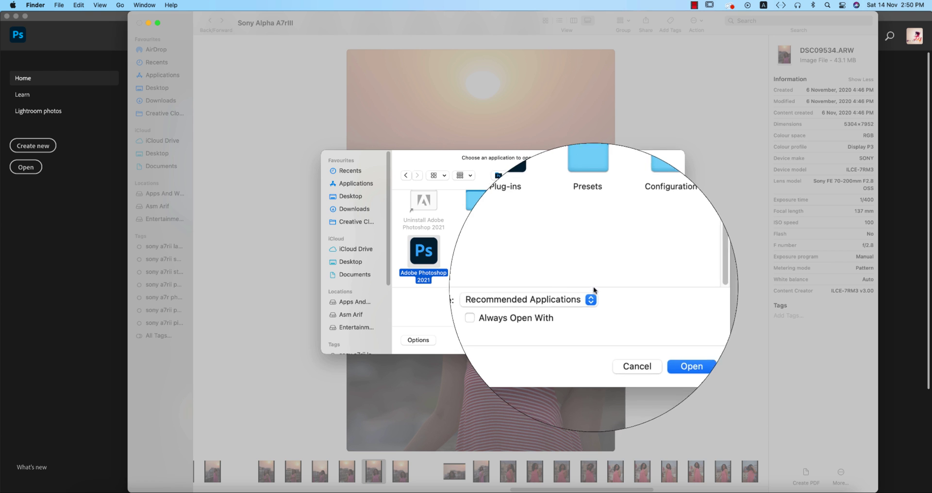
{"action": "left_click", "coordinate": [539, 309]}
{"action": "left_click", "coordinate": [666, 339]}
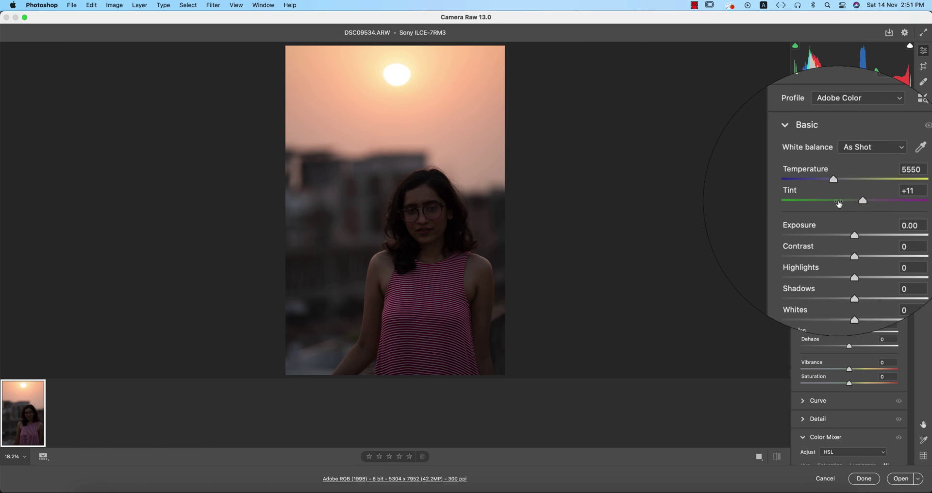
Step: Warm Temperature to 6350, brighten Exposure, and lift Shadows to +43, checking the face at 100%
{"action": "left_click_drag", "start_coordinate": [840, 189], "coordinate": [844, 190]}
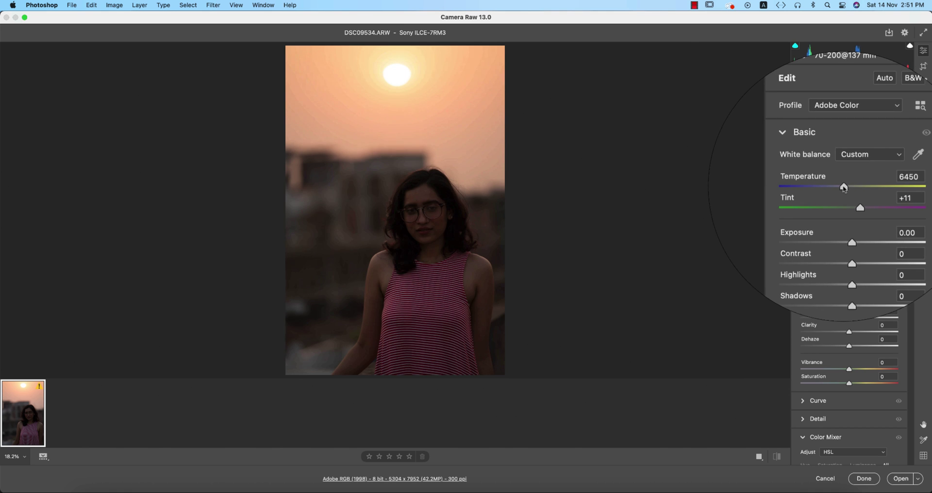
{"action": "left_click", "coordinate": [422, 216]}
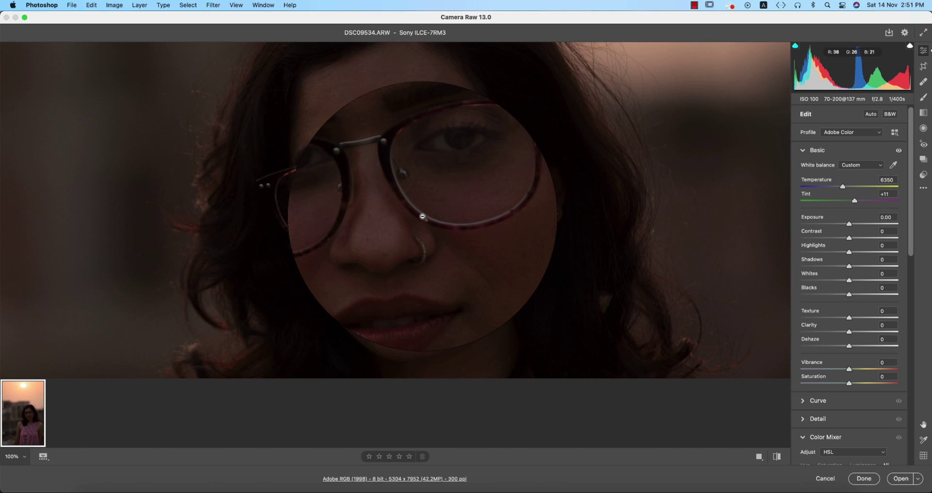
{"action": "left_click", "coordinate": [422, 216]}
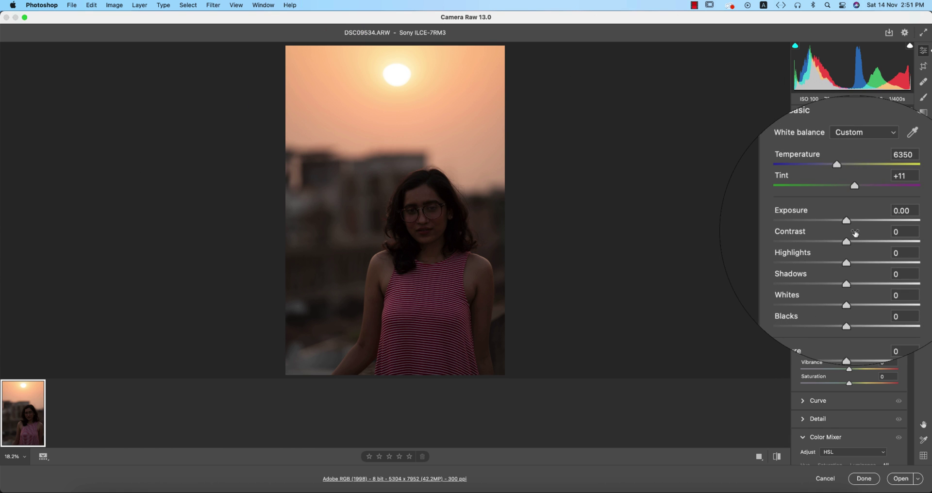
{"action": "left_click_drag", "start_coordinate": [854, 225], "coordinate": [851, 227]}
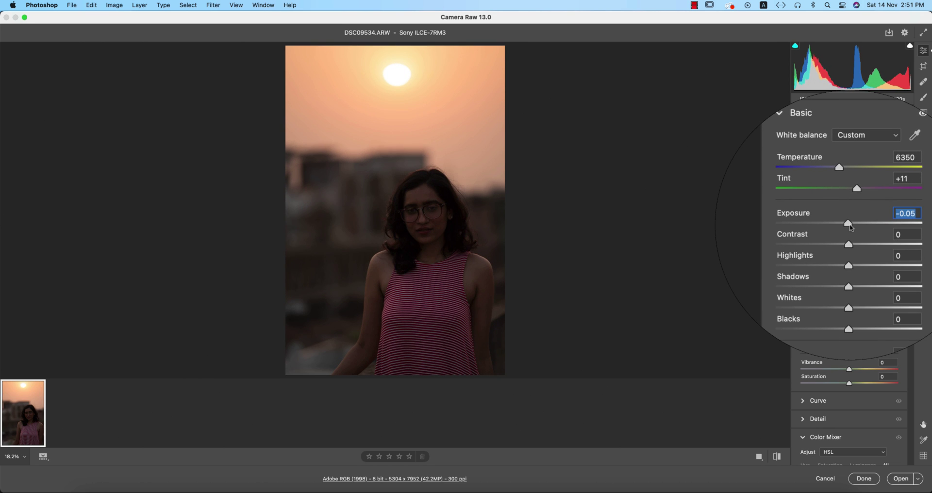
{"action": "left_click_drag", "start_coordinate": [849, 267], "coordinate": [871, 267]}
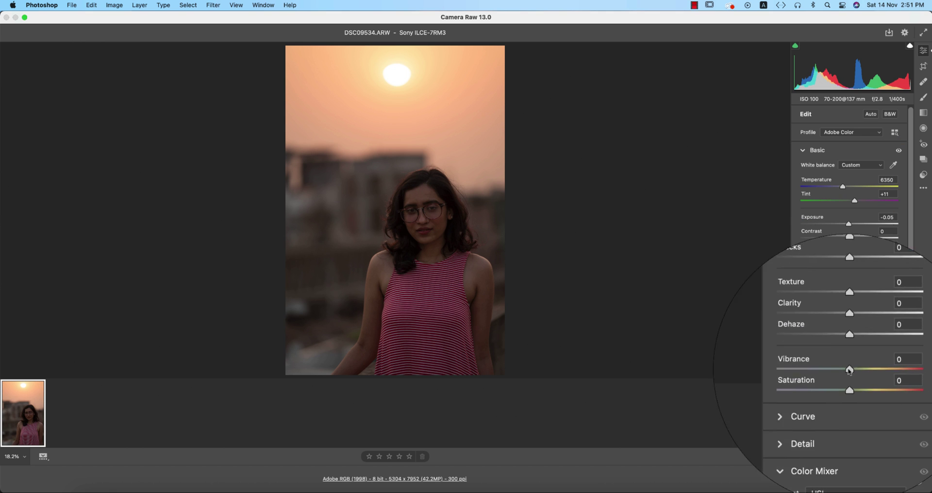
Step: After a before/after check, set Temperature 6600, Contrast +5 and Dehaze -7
{"action": "left_click", "coordinate": [780, 455]}
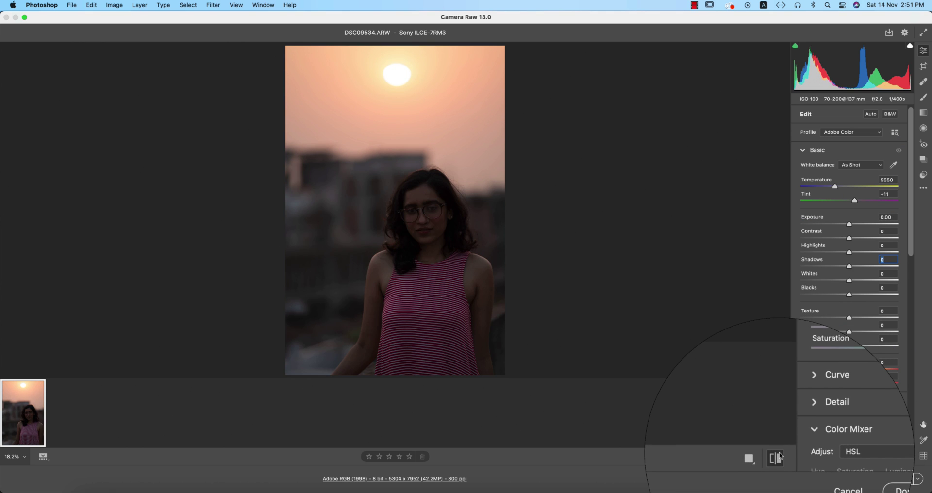
{"action": "left_click", "coordinate": [779, 456]}
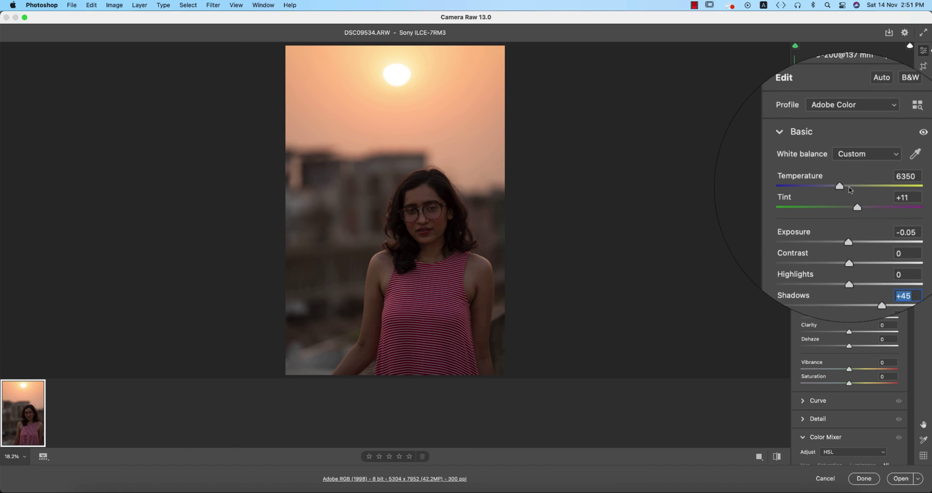
{"action": "left_click_drag", "start_coordinate": [850, 189], "coordinate": [848, 189]}
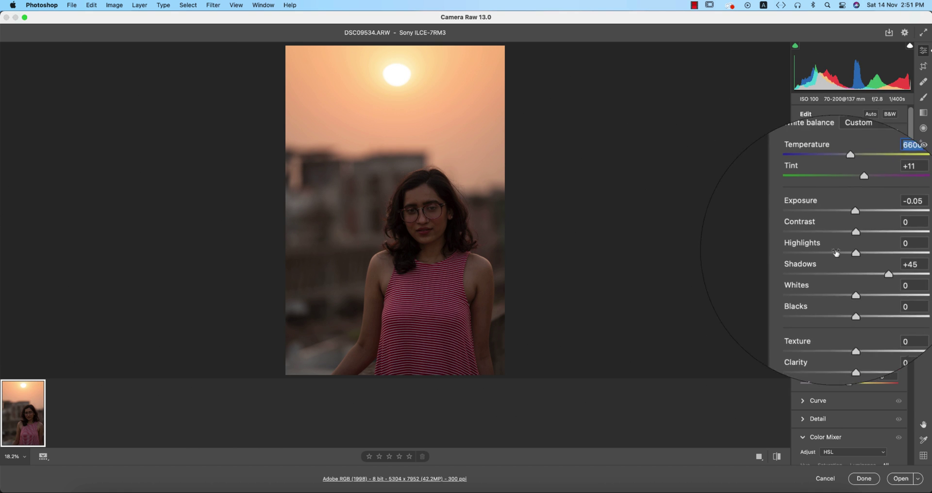
{"action": "left_click_drag", "start_coordinate": [849, 237], "coordinate": [845, 252]}
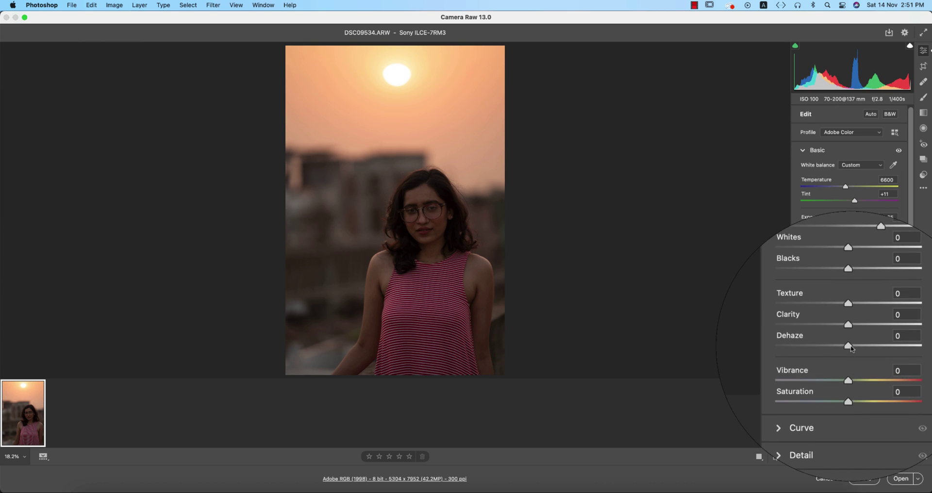
{"action": "mouse_move", "coordinate": [850, 348]}
{"action": "left_mouse_down"}
{"action": "mouse_move", "coordinate": [836, 348]}
{"action": "mouse_move", "coordinate": [848, 348]}
{"action": "left_mouse_up"}
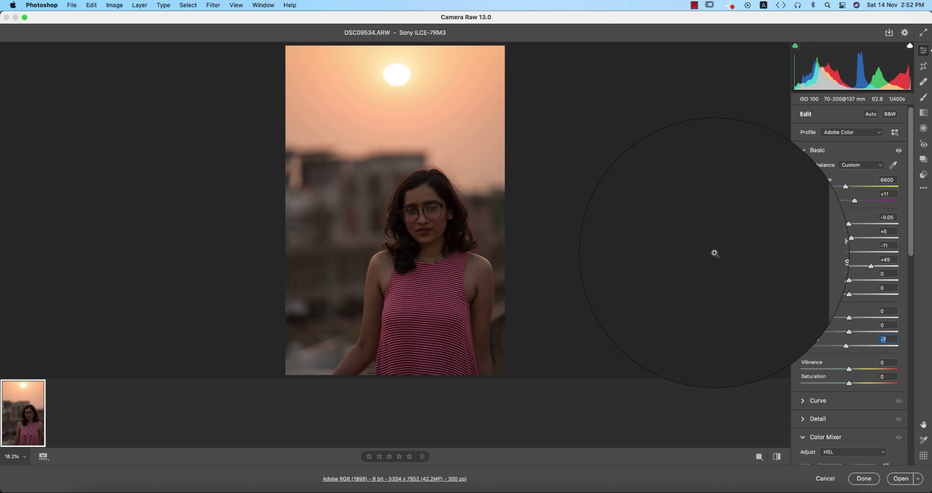
Step: Shape a custom point curve with midtone, shadow and highlight points and a raised black point
{"action": "scroll", "coordinate": [864, 340], "scroll_direction": "down", "scroll_amount": 5}
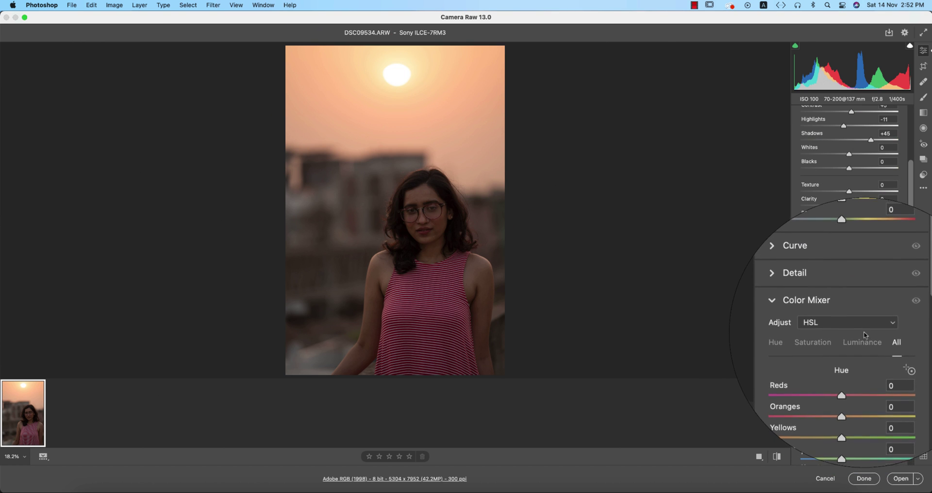
{"action": "scroll", "coordinate": [862, 332], "scroll_direction": "down", "scroll_amount": 1}
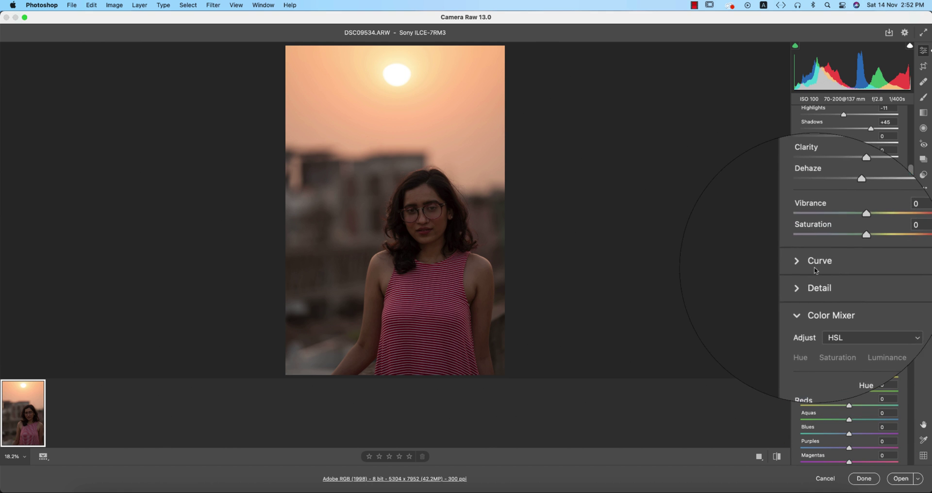
{"action": "left_click", "coordinate": [802, 266]}
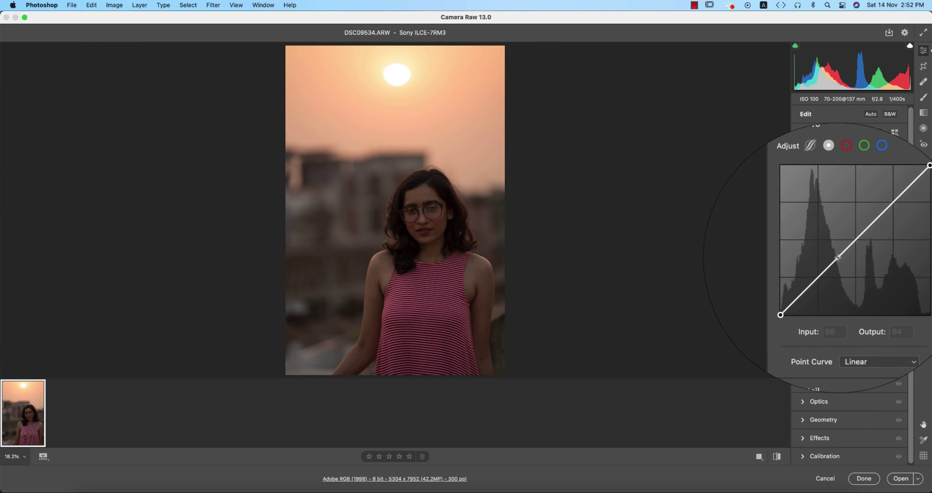
{"action": "left_click", "coordinate": [838, 260]}
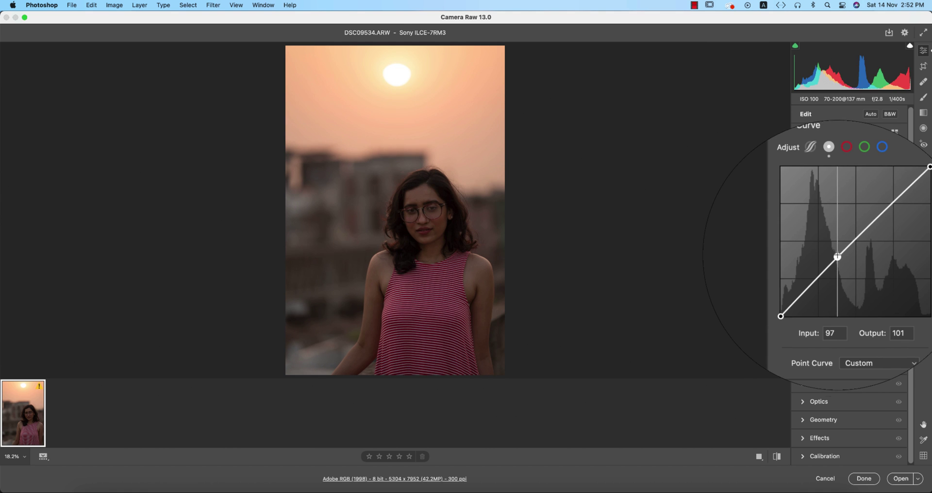
{"action": "left_click_drag", "start_coordinate": [800, 297], "coordinate": [800, 293]}
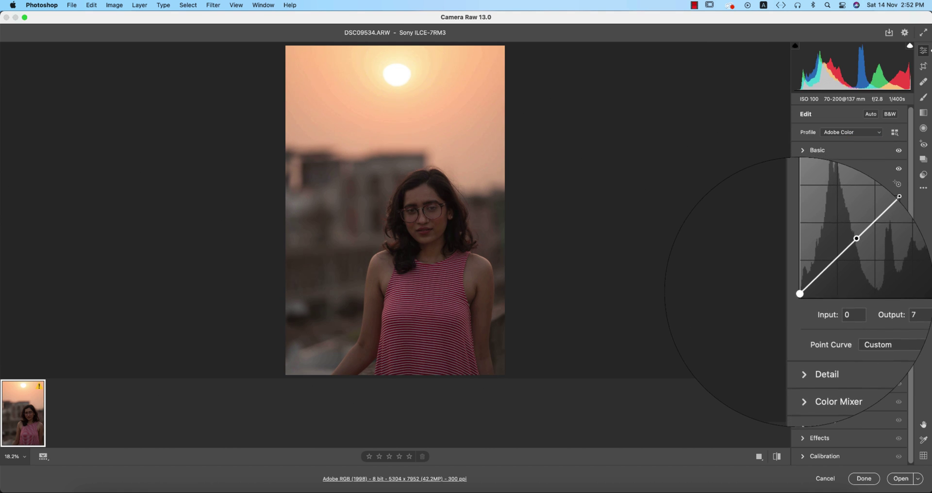
{"action": "left_click", "coordinate": [812, 284]}
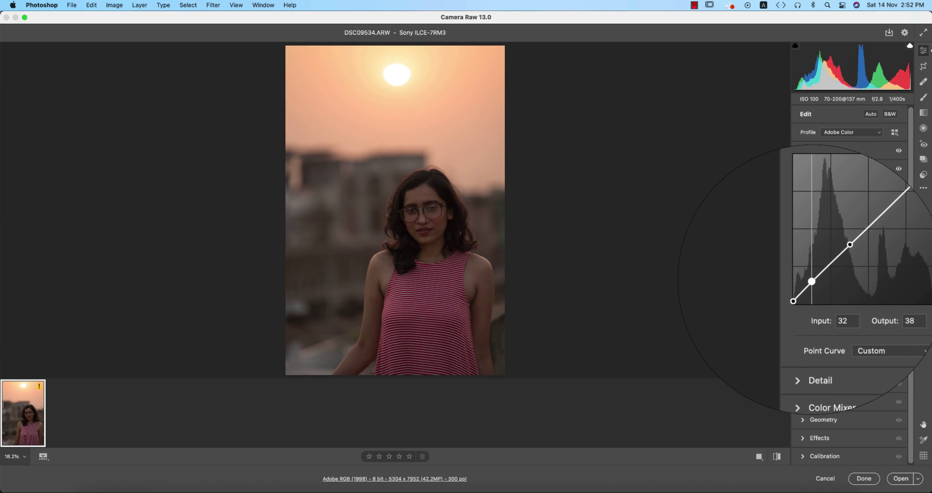
{"action": "left_click", "coordinate": [867, 231]}
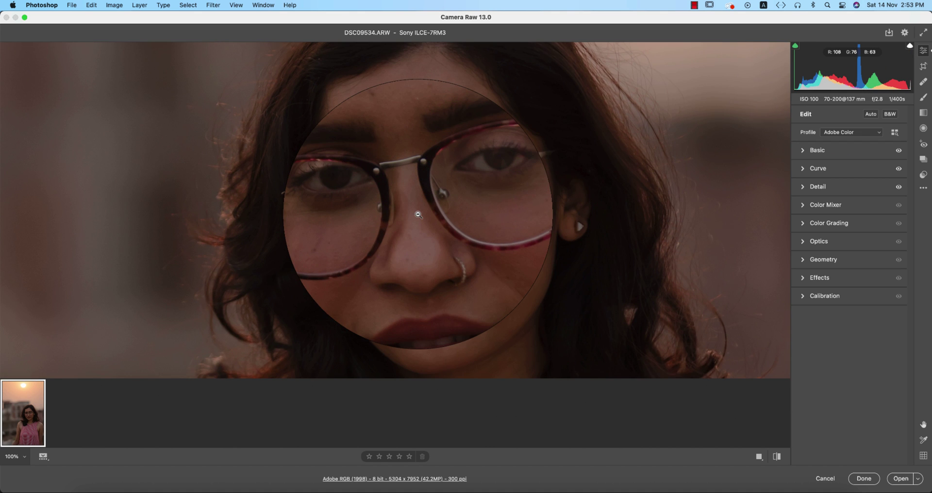
{"action": "left_click", "coordinate": [418, 214], "text": "alt"}
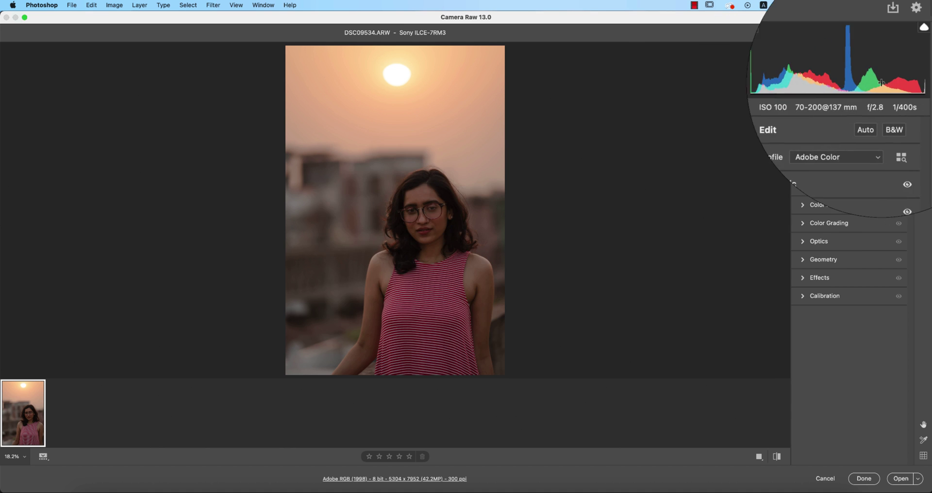
Step: Paint an Adjustment Brush over the face, setting Exposure +0.70, Highlights -21 and Shadows -6
{"action": "key", "text": "k"}
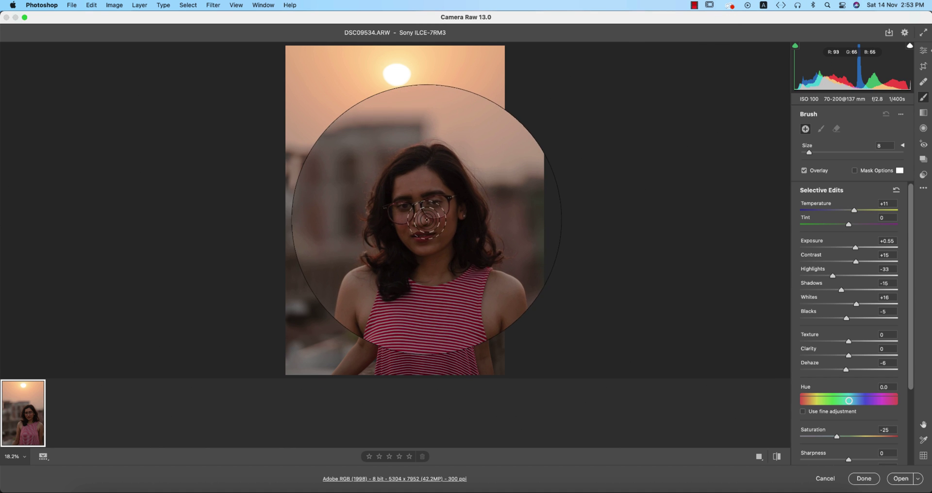
{"action": "mouse_move", "coordinate": [426, 220]}
{"action": "left_mouse_down"}
{"action": "mouse_move", "coordinate": [420, 198]}
{"action": "mouse_move", "coordinate": [434, 219]}
{"action": "mouse_move", "coordinate": [425, 238]}
{"action": "mouse_move", "coordinate": [405, 197]}
{"action": "mouse_move", "coordinate": [405, 235]}
{"action": "left_mouse_up"}
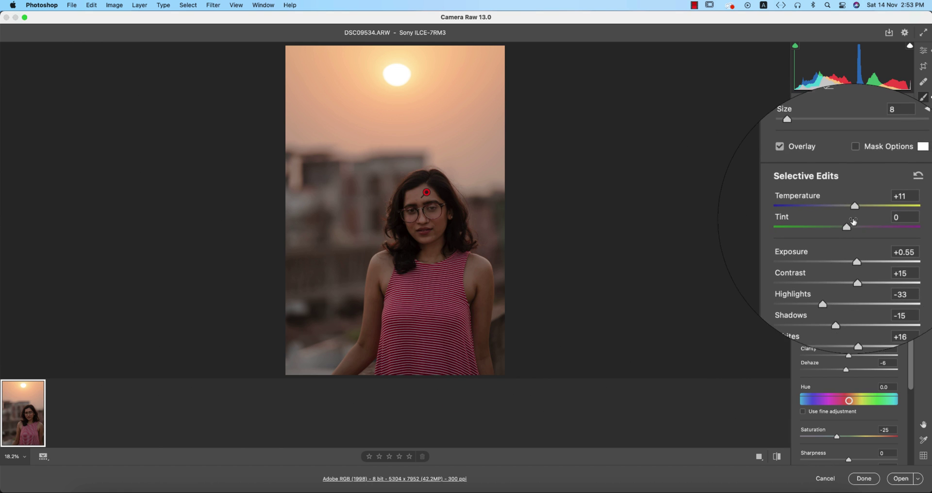
{"action": "left_click", "coordinate": [857, 249]}
{"action": "left_click", "coordinate": [856, 263]}
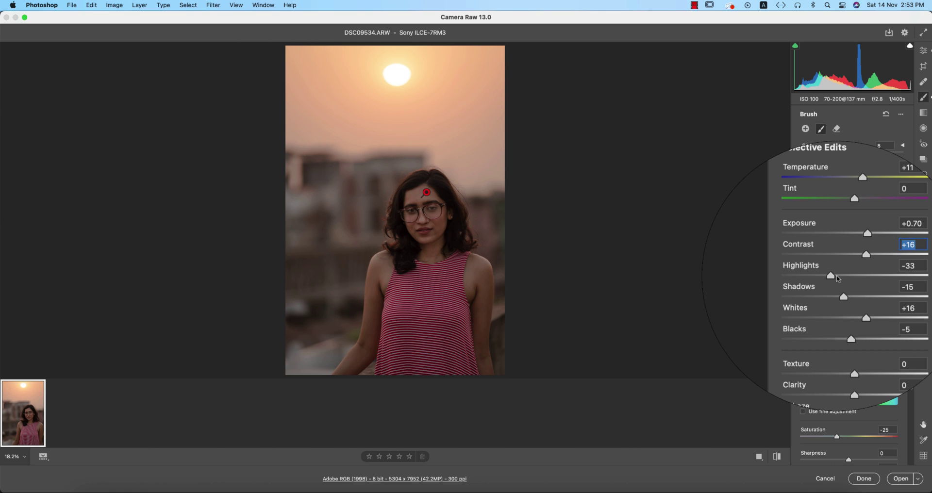
{"action": "left_click", "coordinate": [839, 276]}
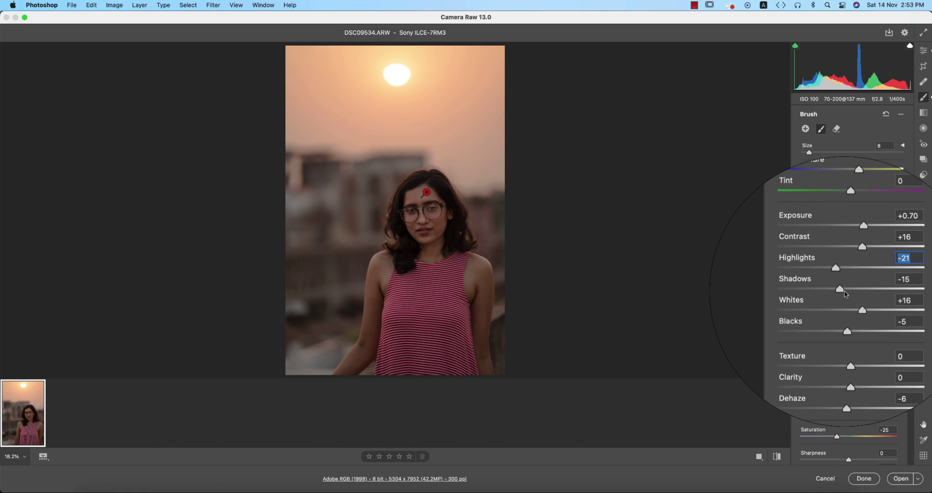
{"action": "left_click", "coordinate": [847, 296]}
Step: Reset the brush's Dehaze to 0, raise Blacks to +2 and lower Saturation to -28
{"action": "scroll", "coordinate": [858, 322], "scroll_direction": "down", "scroll_amount": 3}
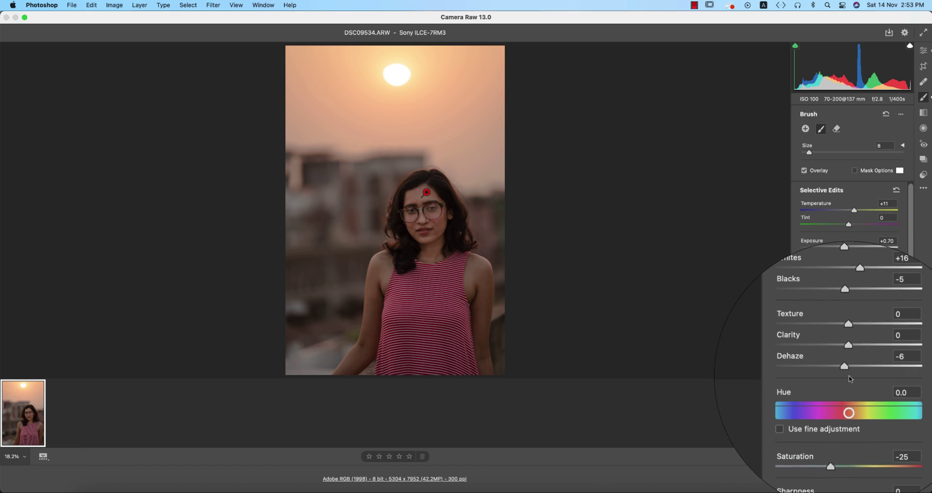
{"action": "left_click", "coordinate": [849, 373]}
{"action": "double_click", "coordinate": [849, 371]}
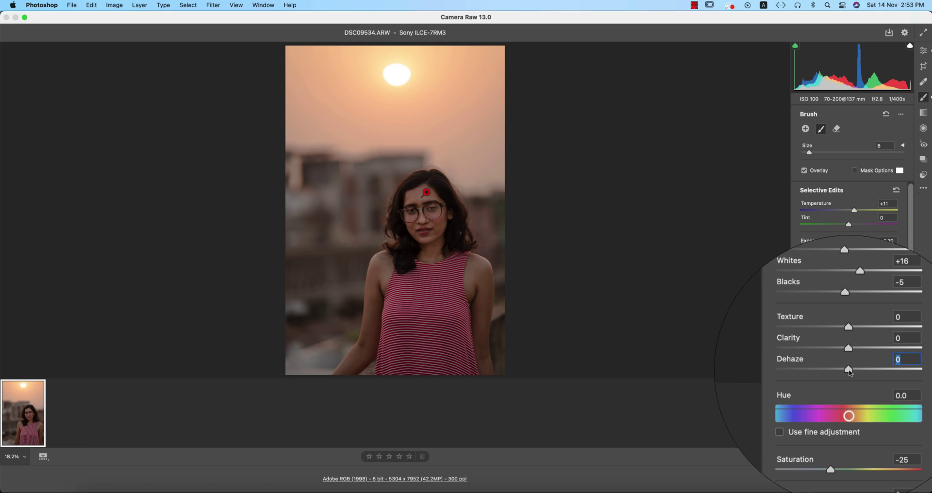
{"action": "left_click_drag", "start_coordinate": [844, 322], "coordinate": [851, 325]}
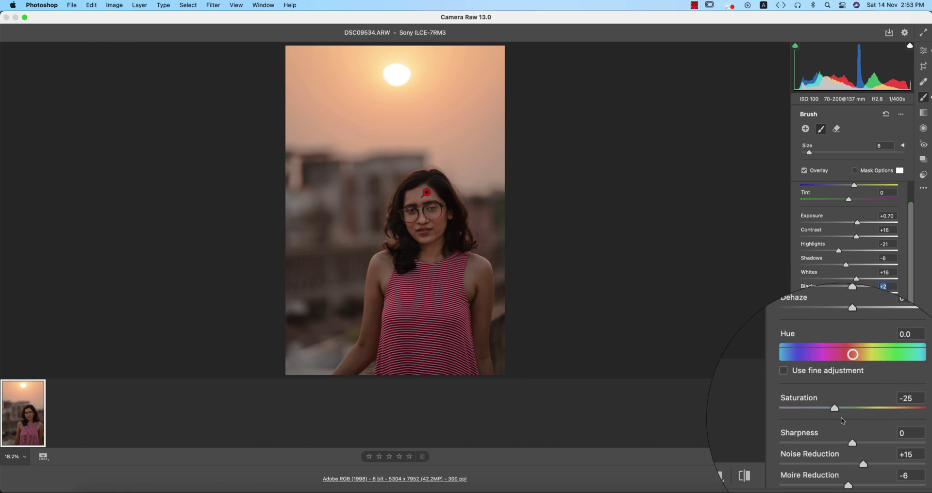
{"action": "left_click_drag", "start_coordinate": [844, 412], "coordinate": [834, 413]}
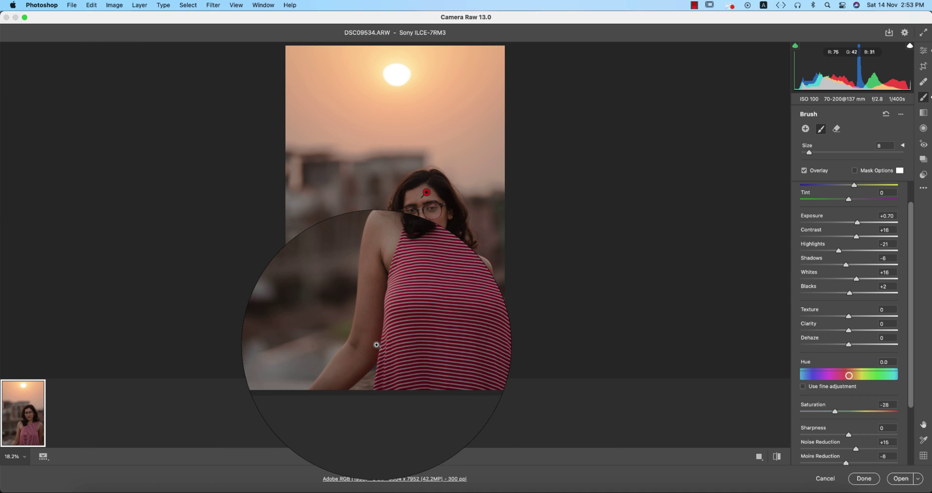
Step: Zoom in and touch up the face brush mask over the neck and shoulders, then fit the view
{"action": "key", "text": "alt"}
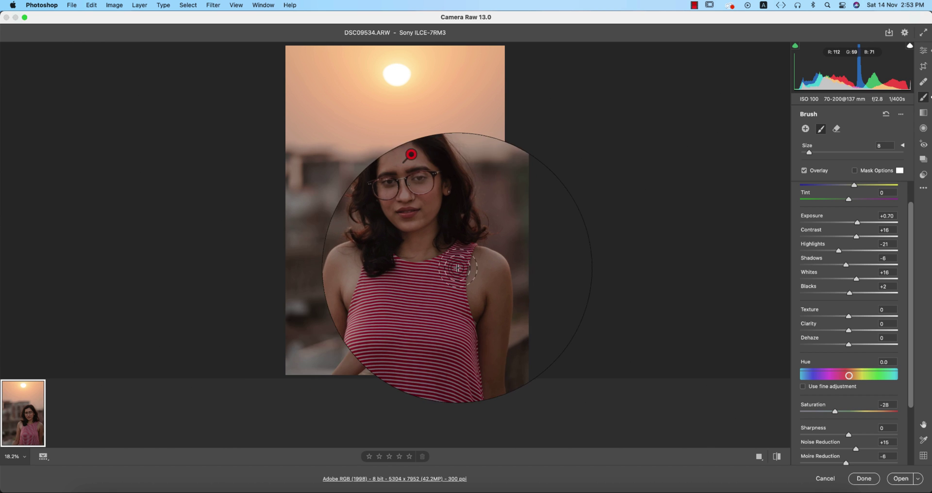
{"action": "key", "text": "super+equal"}
{"action": "key", "text": "super+equal"}
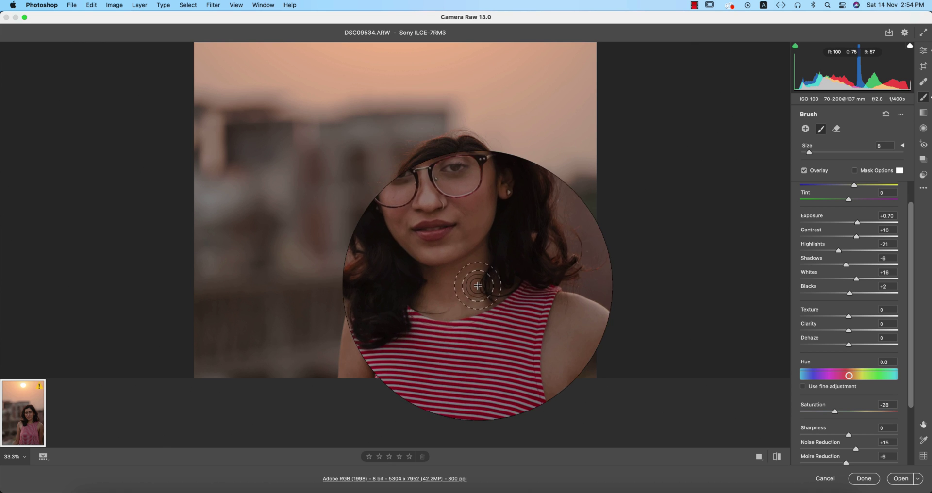
{"action": "mouse_move", "coordinate": [478, 340]}
{"action": "left_mouse_down"}
{"action": "mouse_move", "coordinate": [494, 260]}
{"action": "mouse_move", "coordinate": [439, 249]}
{"action": "mouse_move", "coordinate": [478, 215]}
{"action": "mouse_move", "coordinate": [510, 229]}
{"action": "mouse_move", "coordinate": [499, 302]}
{"action": "mouse_move", "coordinate": [484, 188]}
{"action": "left_mouse_up"}
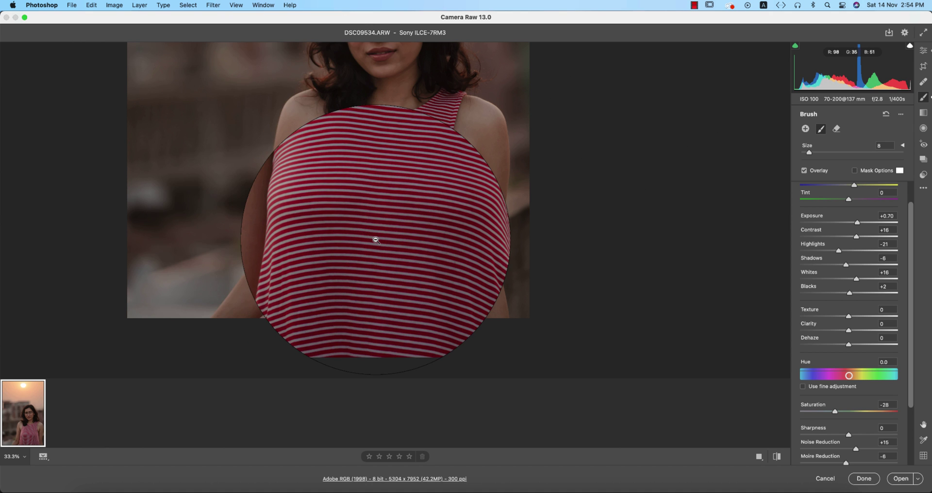
{"action": "left_click", "coordinate": [375, 239], "text": "alt"}
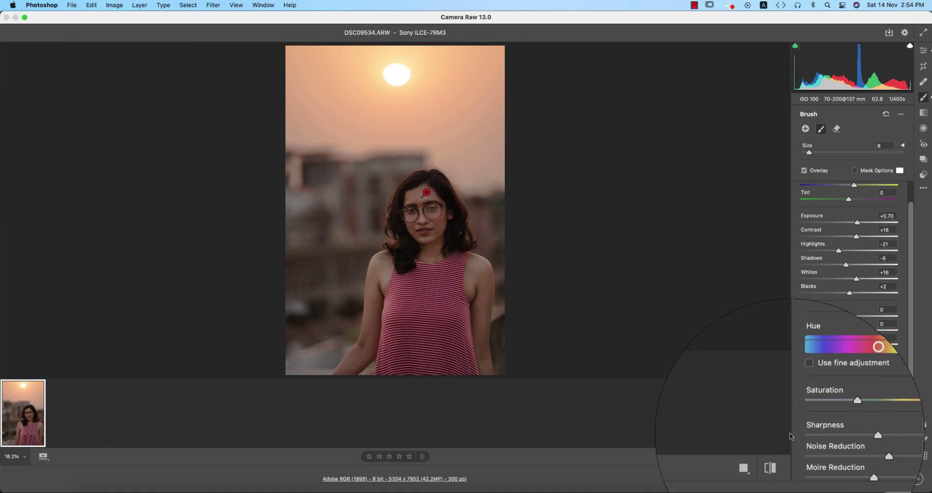
Step: Compare before/after, then add a slight -9 dark vignette in Effects
{"action": "left_click", "coordinate": [773, 461]}
{"action": "left_click", "coordinate": [774, 460]}
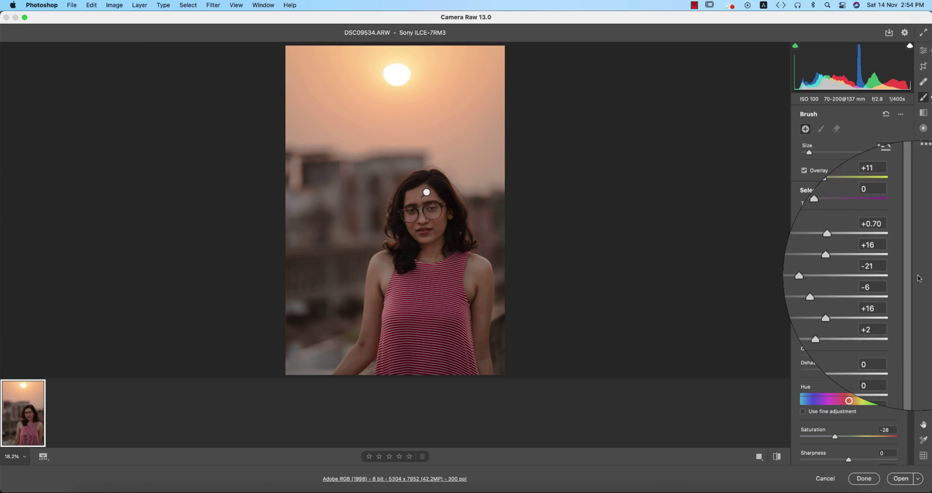
{"action": "left_click", "coordinate": [924, 50]}
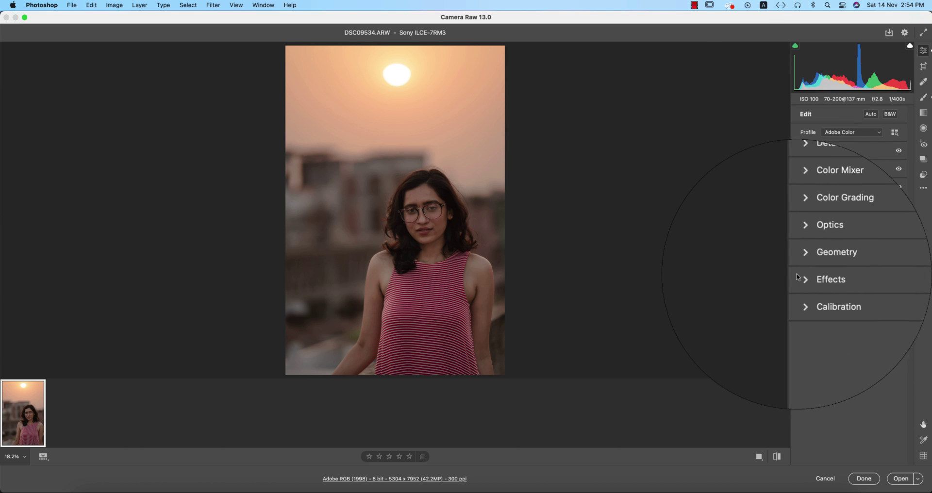
{"action": "left_click", "coordinate": [821, 278]}
{"action": "left_click_drag", "start_coordinate": [849, 318], "coordinate": [845, 318]}
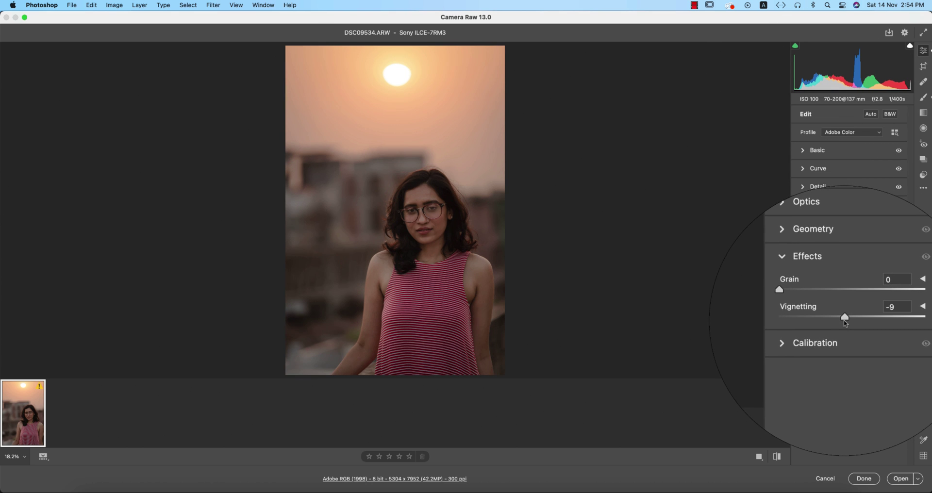
{"action": "left_click", "coordinate": [825, 277]}
Step: Set Calibration Red Primary saturation +23, Green Primary hue +52 and saturation +5, Blue Primary hue +1
{"action": "left_click", "coordinate": [807, 302]}
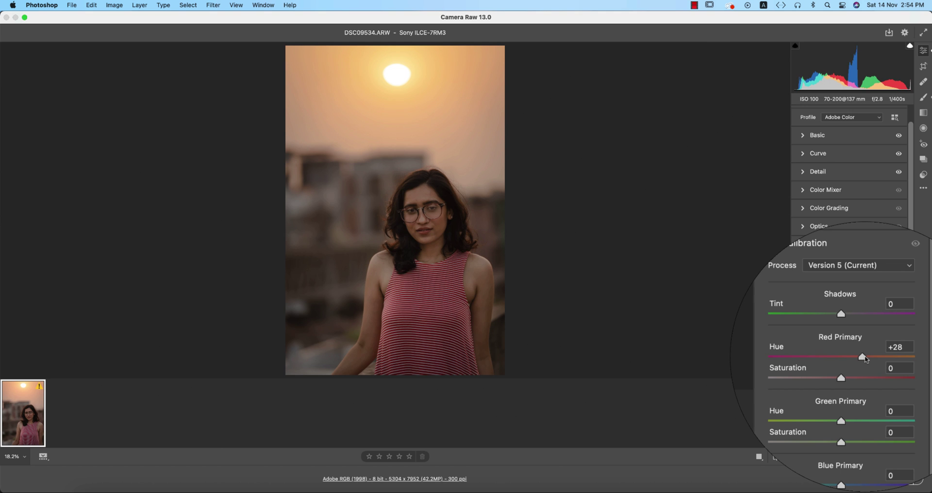
{"action": "left_click_drag", "start_coordinate": [840, 378], "coordinate": [861, 373]}
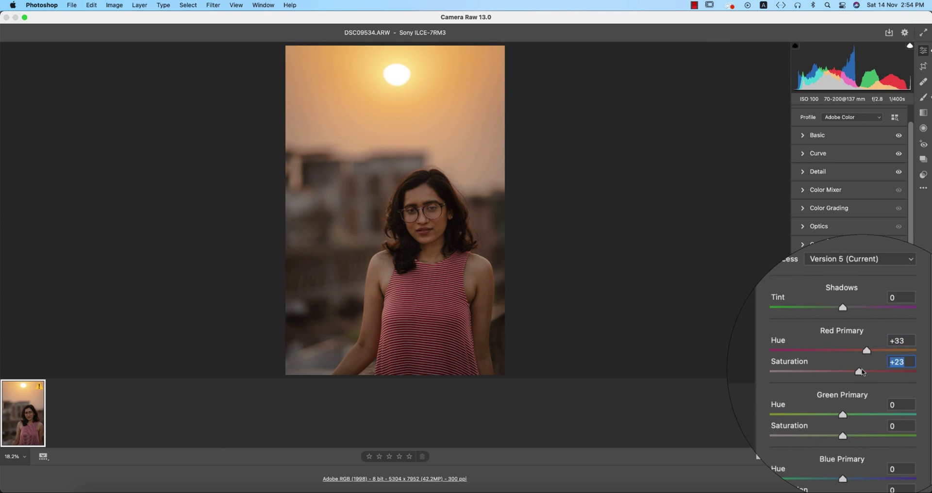
{"action": "left_click_drag", "start_coordinate": [857, 400], "coordinate": [878, 402]}
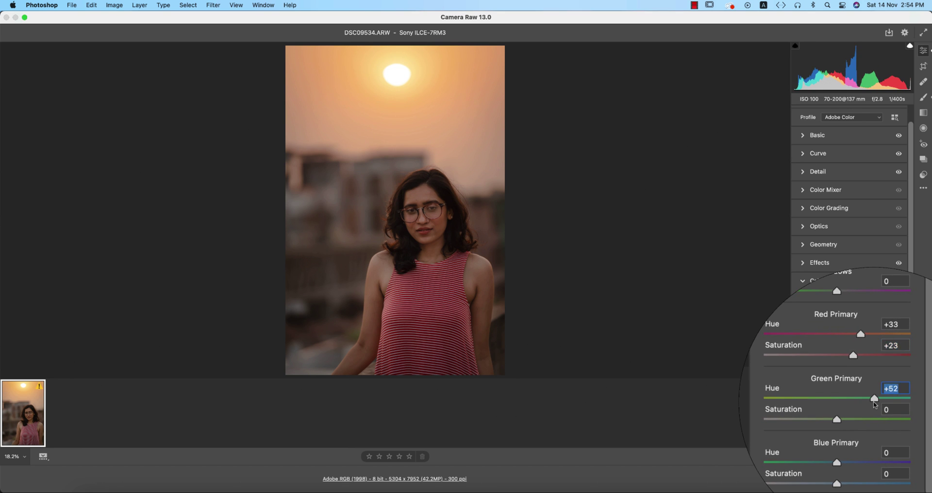
{"action": "left_click", "coordinate": [875, 399]}
{"action": "left_click", "coordinate": [852, 414]}
{"action": "mouse_move", "coordinate": [848, 456]}
{"action": "left_mouse_down"}
{"action": "mouse_move", "coordinate": [820, 459]}
{"action": "mouse_move", "coordinate": [850, 443]}
{"action": "left_mouse_up"}
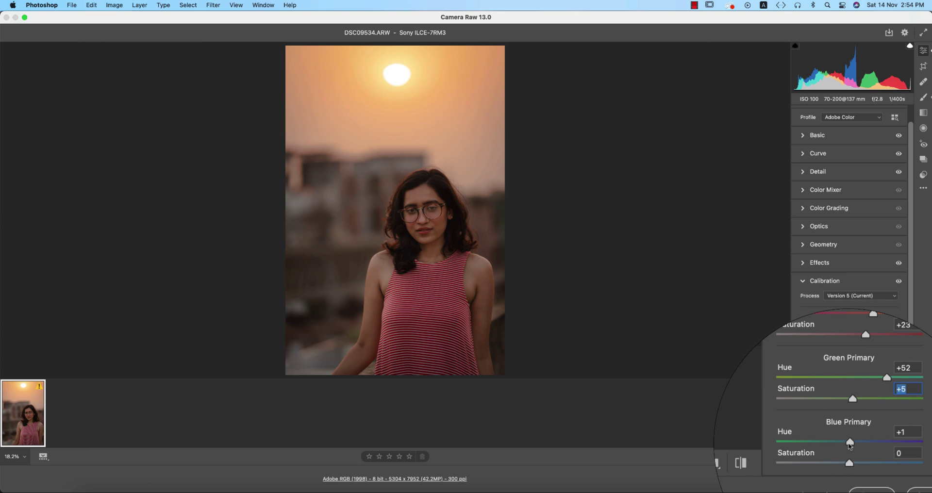
{"action": "left_click", "coordinate": [850, 442]}
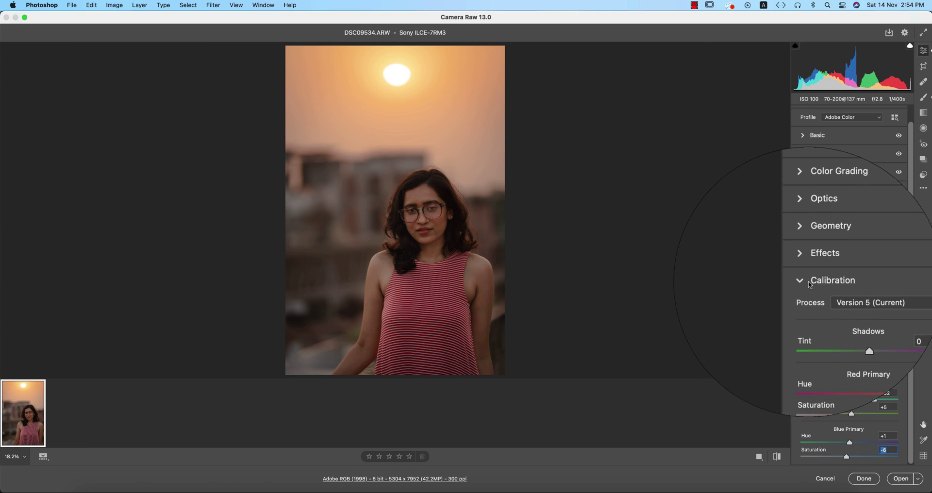
{"action": "left_click", "coordinate": [820, 280]}
Step: Raise Basic Shadows to +55 and Blacks to +8, then toggle before/after to compare
{"action": "left_click", "coordinate": [800, 157]}
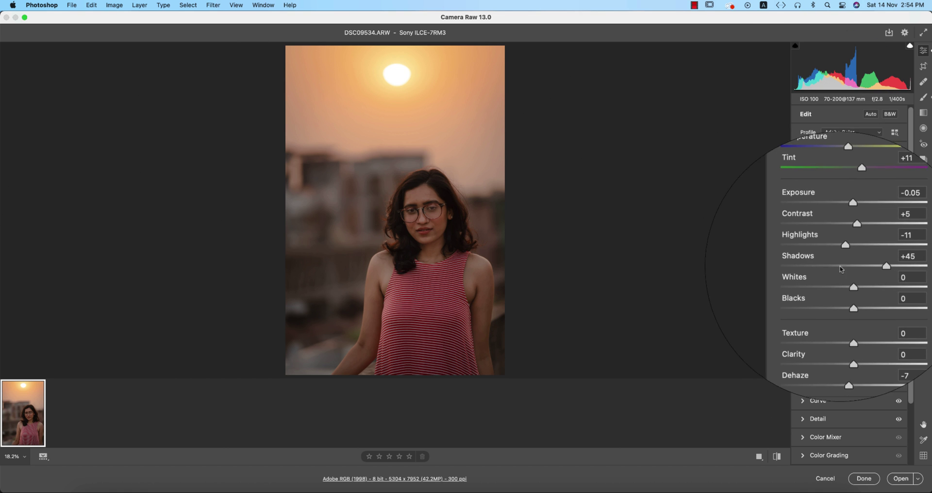
{"action": "left_click_drag", "start_coordinate": [870, 267], "coordinate": [841, 255]}
{"action": "left_click_drag", "start_coordinate": [847, 295], "coordinate": [855, 297]}
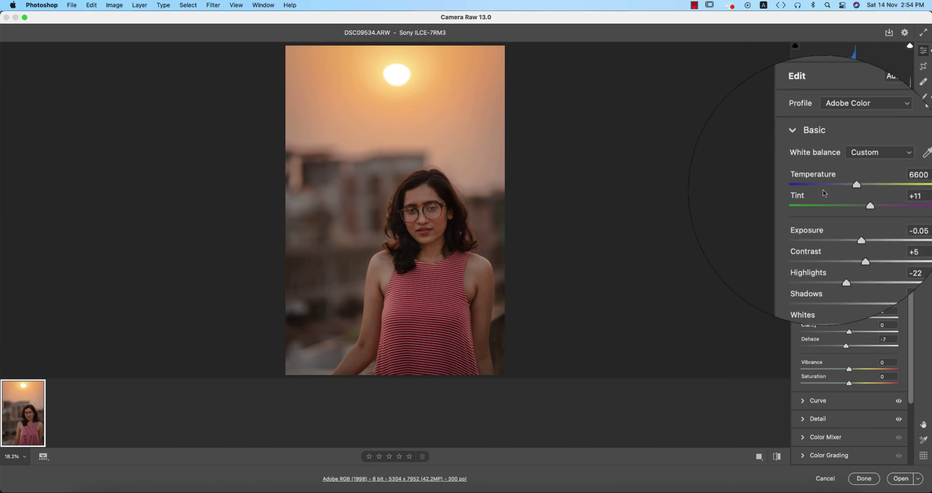
{"action": "left_click", "coordinate": [803, 151]}
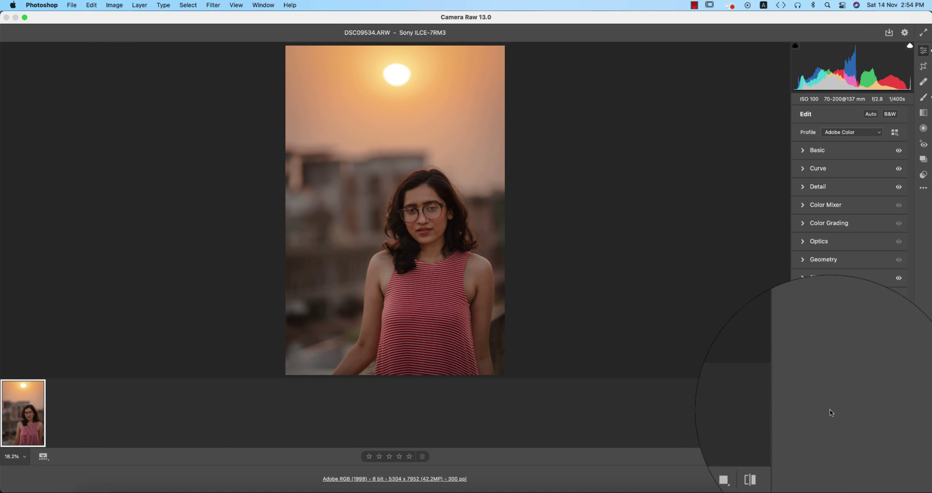
{"action": "left_click", "coordinate": [779, 456]}
{"action": "left_click", "coordinate": [783, 457]}
{"action": "left_click", "coordinate": [782, 457]}
{"action": "left_click", "coordinate": [783, 457]}
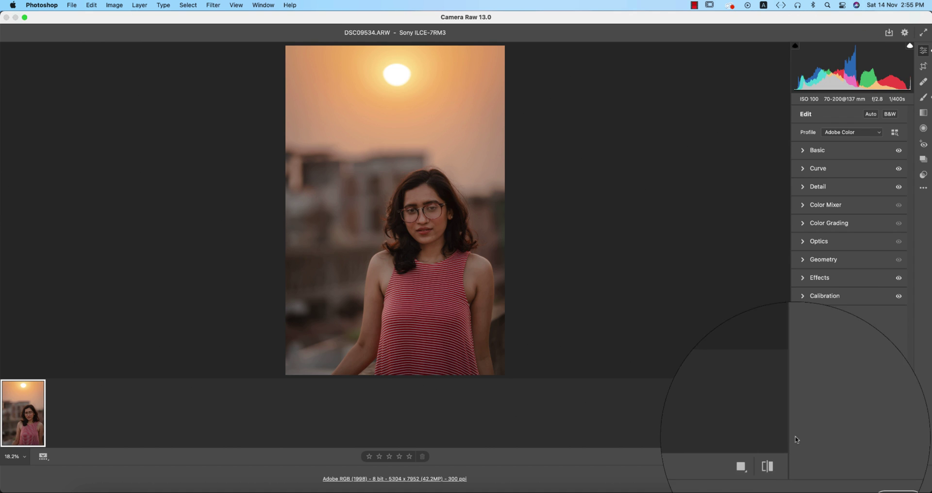
Step: Save the current edit settings via Save Settings as an .xmp file named 'su'
{"action": "left_click", "coordinate": [923, 187]}
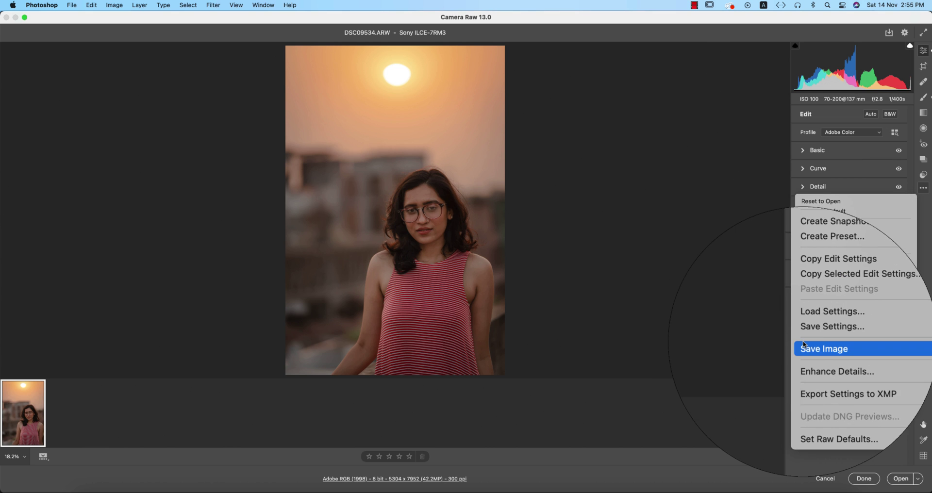
{"action": "left_click", "coordinate": [810, 335]}
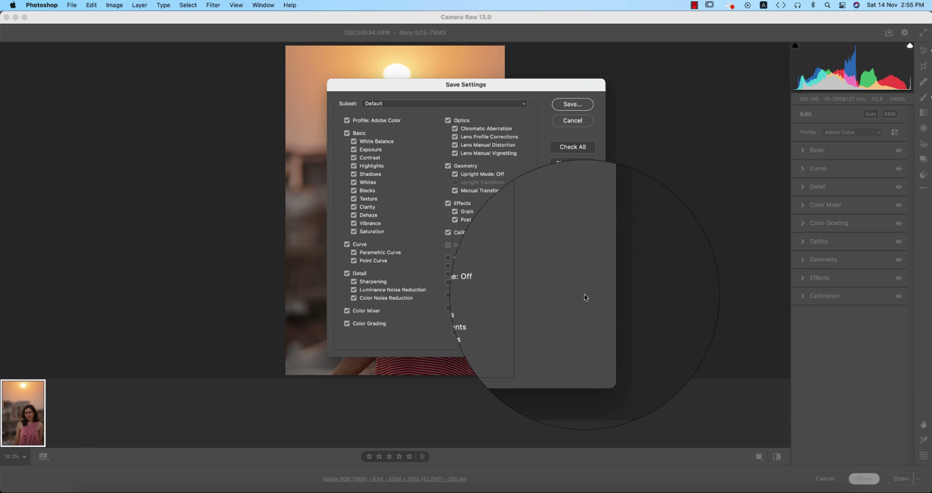
{"action": "left_click", "coordinate": [566, 109]}
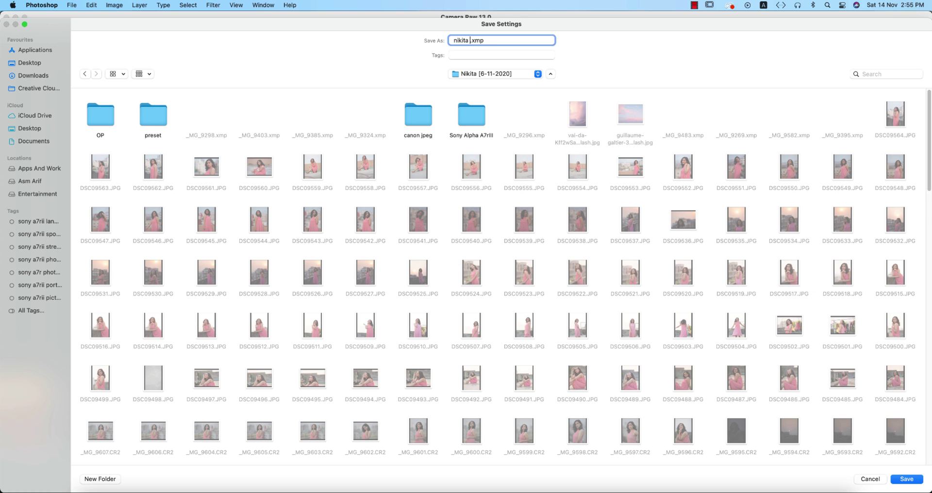
{"action": "type", "text": "su"}
{"action": "key", "text": "Return"}
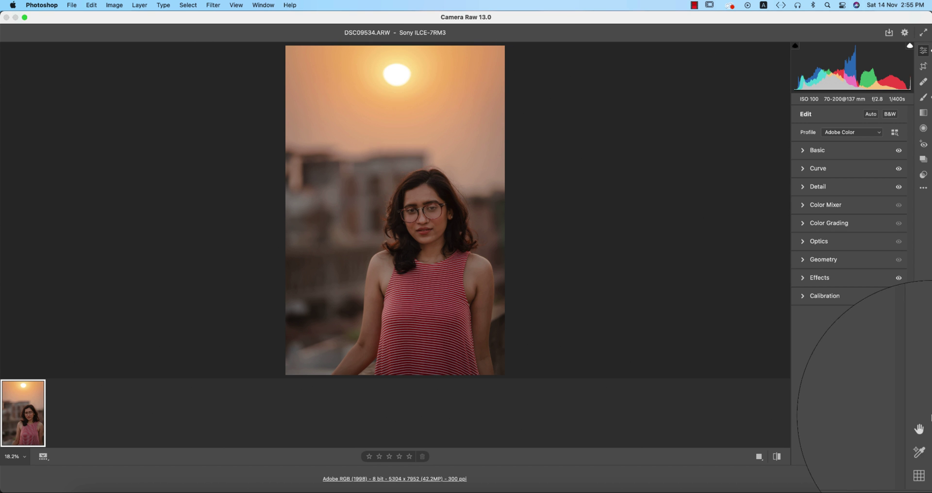
{"action": "left_click", "coordinate": [917, 479]}
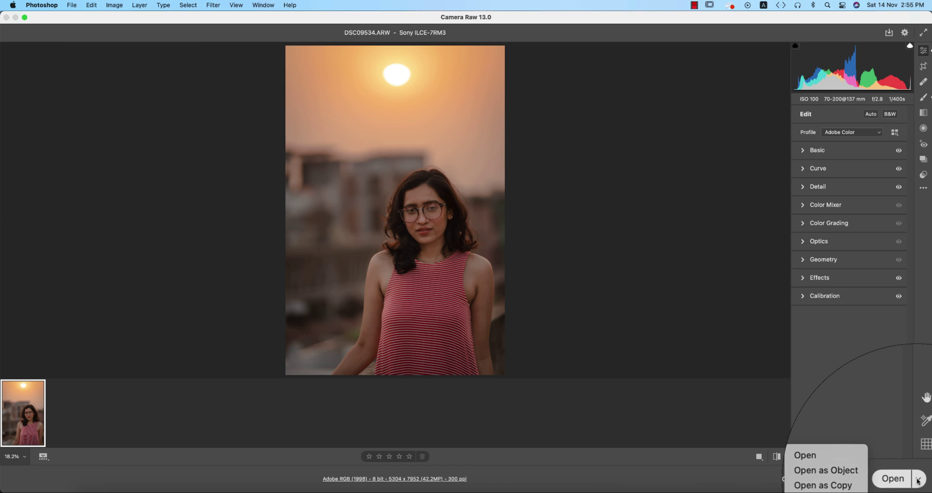
Step: Open the edited DSC09534 photo in Photoshop as a smart object layer
{"action": "left_click", "coordinate": [860, 476]}
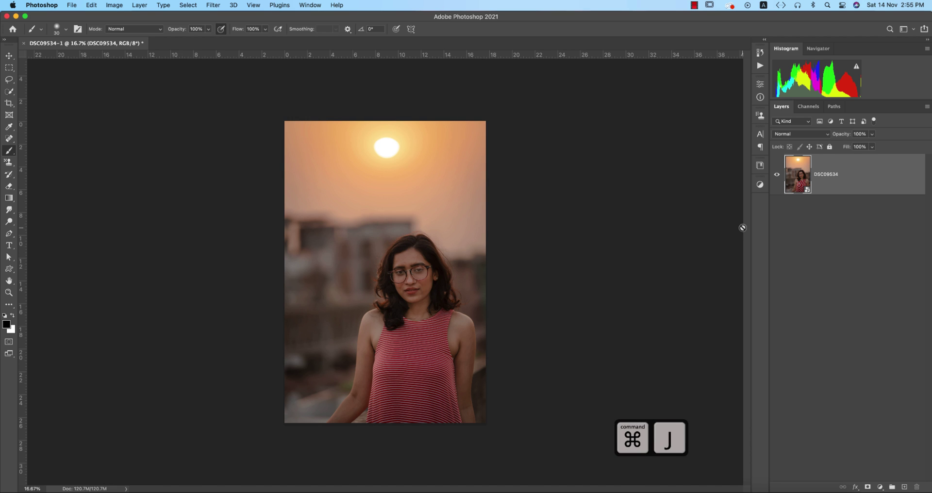
Step: Duplicate the DSC09534 layer and rasterize the resulting DSC09534 copy
{"action": "key", "text": "super+j"}
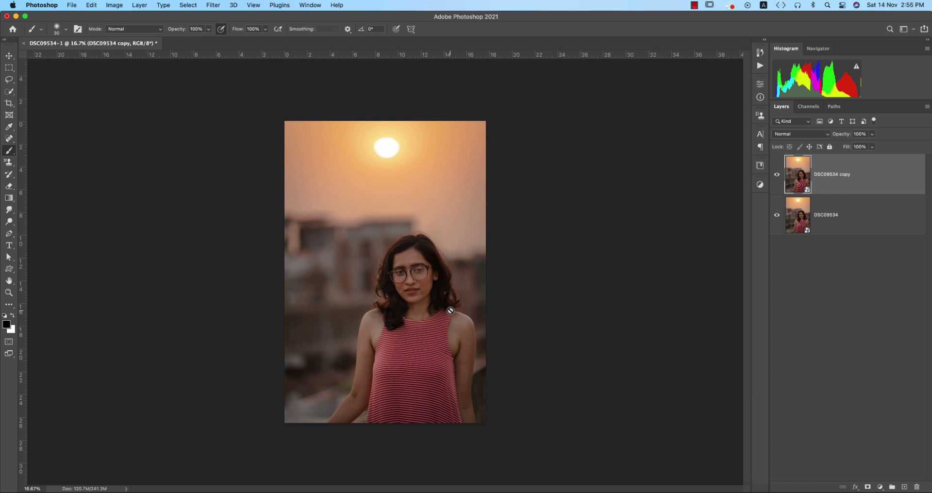
{"action": "right_click", "coordinate": [844, 177]}
{"action": "left_click", "coordinate": [756, 224]}
Step: Apply Neural Filters Skin Smoothing with Blur 17 and Smoothness 50, output as a new layer
{"action": "left_click", "coordinate": [213, 5]}
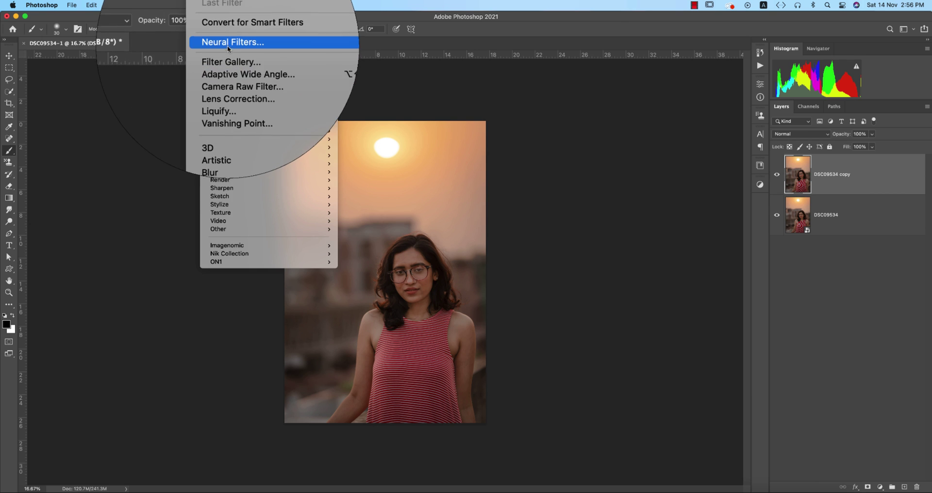
{"action": "left_click", "coordinate": [228, 44]}
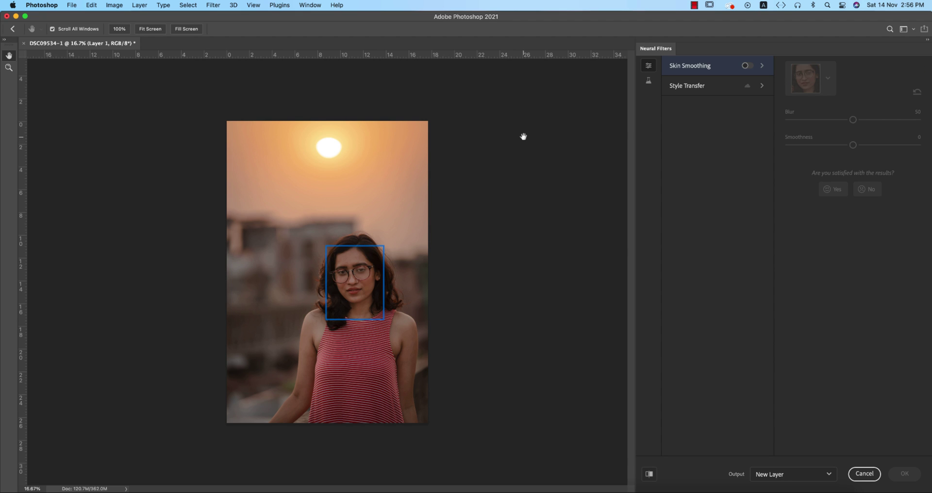
{"action": "left_click", "coordinate": [746, 66]}
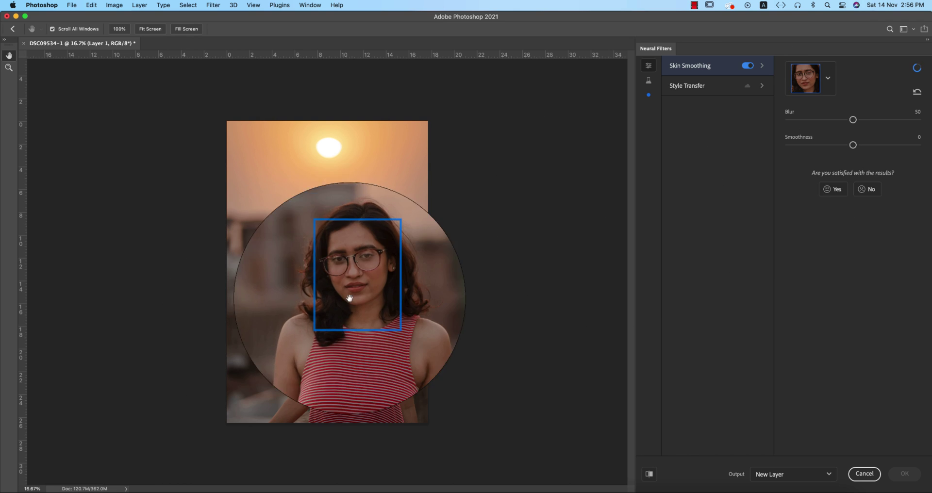
{"action": "left_click", "coordinate": [810, 121]}
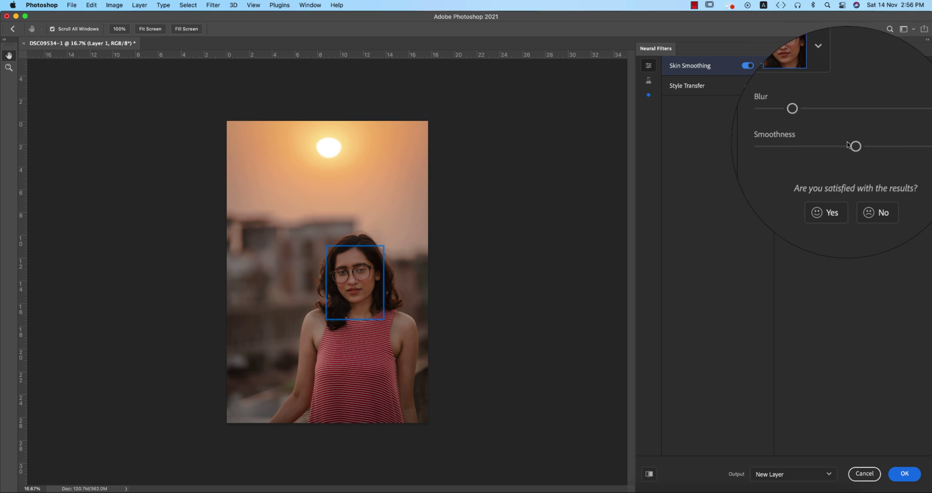
{"action": "left_click_drag", "start_coordinate": [875, 144], "coordinate": [917, 144]}
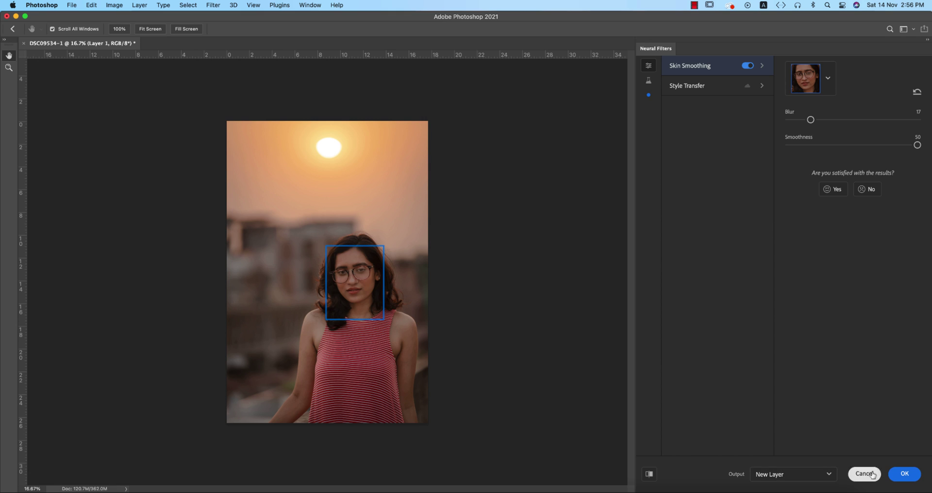
{"action": "left_click", "coordinate": [904, 476]}
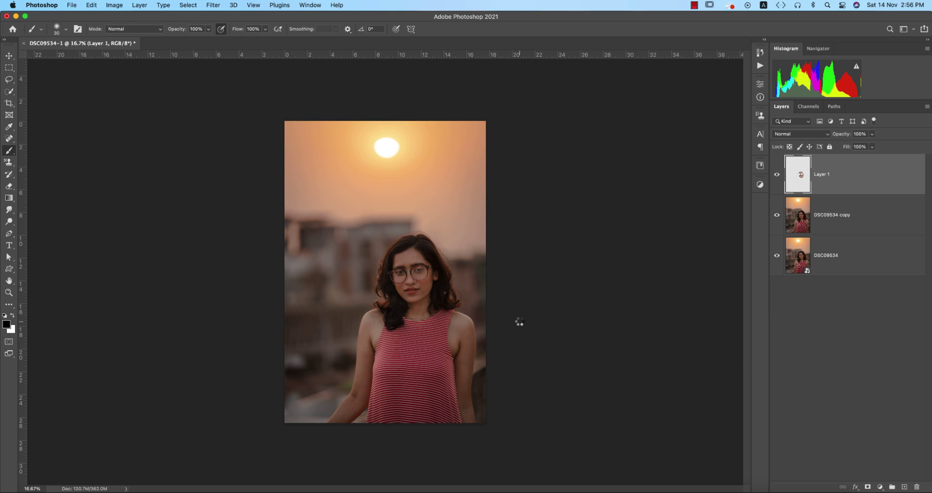
Step: Merge Layer 1 with DSC09534 copy, then fit the whole image back on screen
{"action": "left_click", "coordinate": [11, 58]}
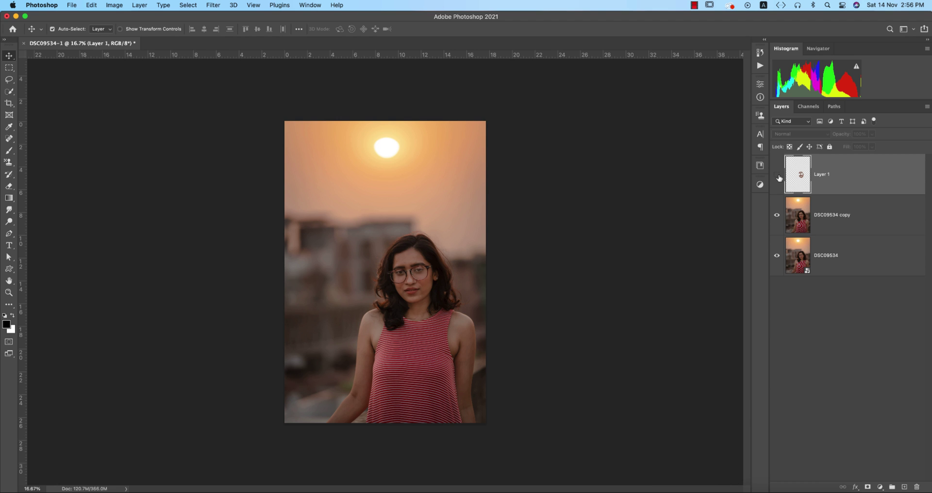
{"action": "scroll", "coordinate": [420, 307], "scroll_direction": "up", "scroll_amount": 5}
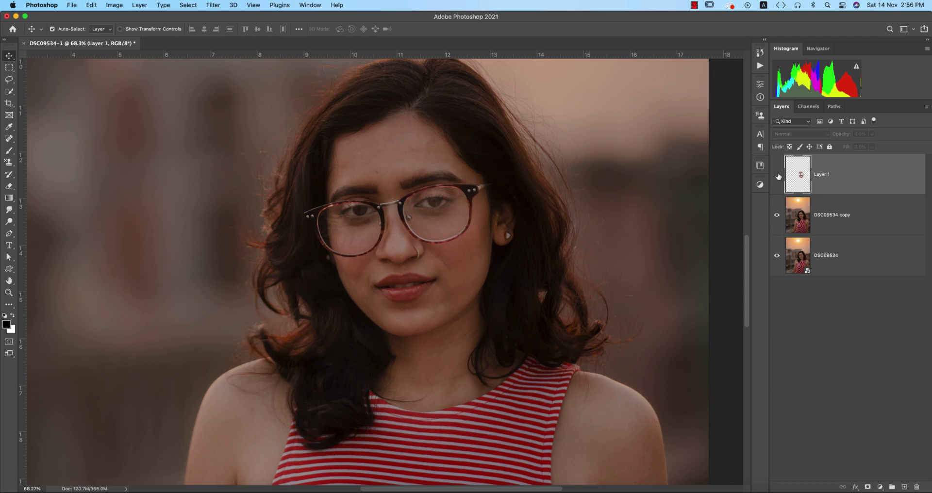
{"action": "left_click", "coordinate": [860, 211], "text": "shift"}
{"action": "key", "text": "super+e"}
{"action": "key", "text": "super+0"}
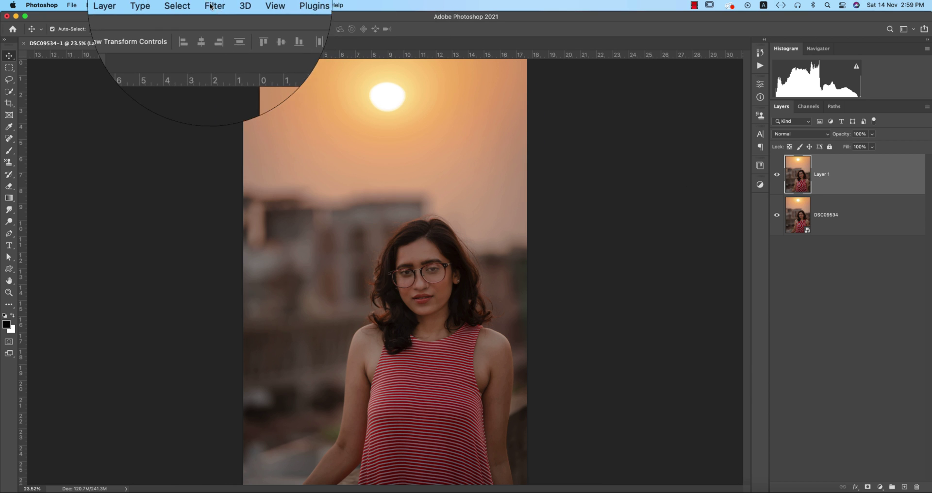
Step: Launch Nik Color Efex Pro 4 on Layer 1 from the Filter menu
{"action": "left_click", "coordinate": [213, 5]}
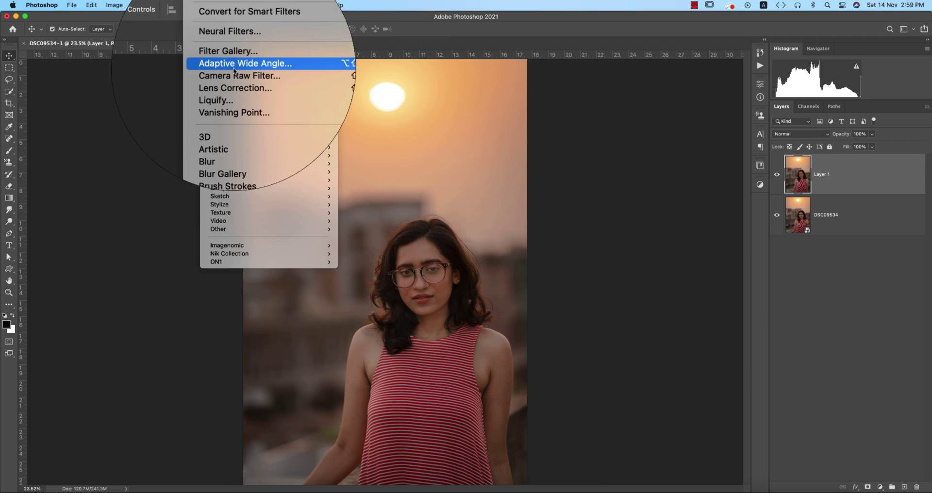
{"action": "mouse_move", "coordinate": [330, 254]}
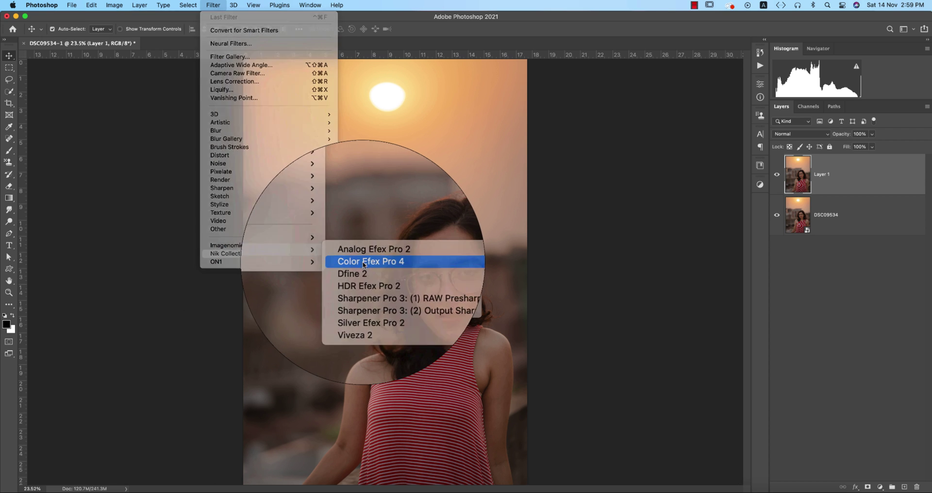
{"action": "left_click", "coordinate": [362, 262]}
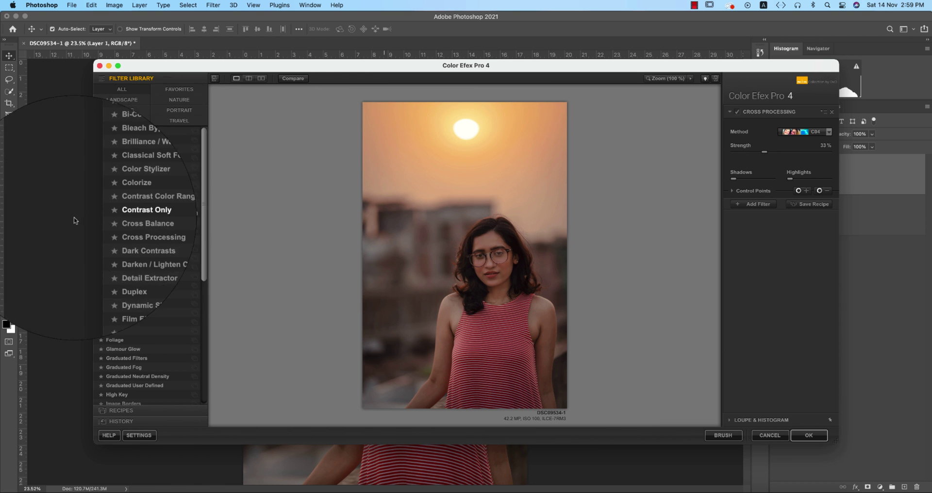
Step: Load the Cross Processing filter from the Color Efex filter list
{"action": "left_click", "coordinate": [145, 230]}
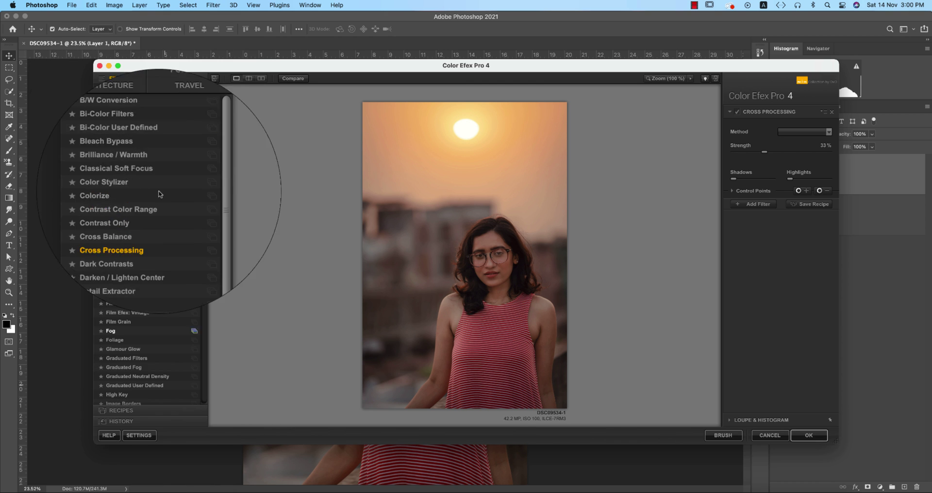
{"action": "scroll", "coordinate": [143, 320], "scroll_direction": "down", "scroll_amount": 10}
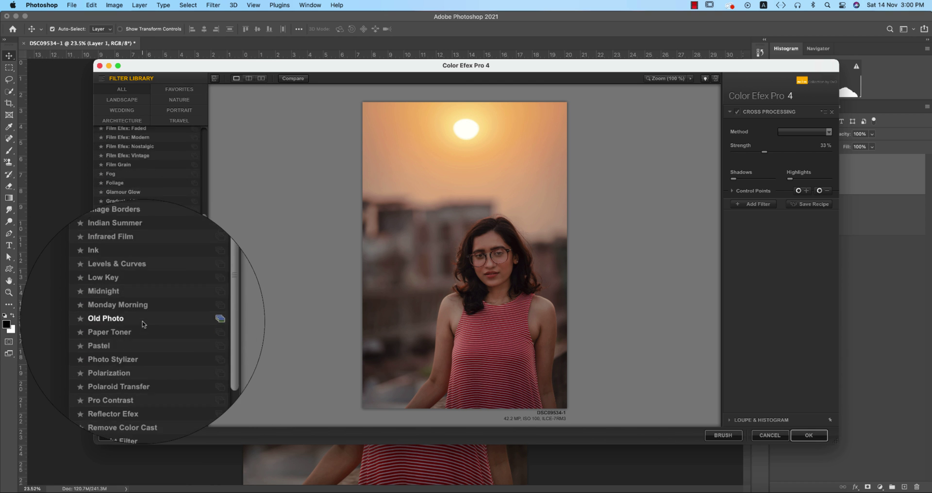
{"action": "scroll", "coordinate": [144, 322], "scroll_direction": "up", "scroll_amount": 9}
{"action": "scroll", "coordinate": [144, 321], "scroll_direction": "up", "scroll_amount": 1}
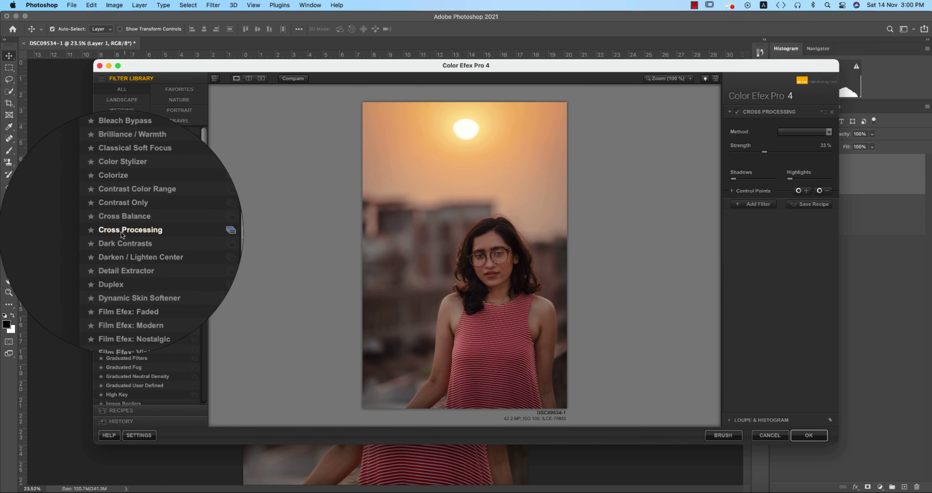
Step: Switch the Cross Processing method to Y02 (E6 to C41)
{"action": "left_click", "coordinate": [805, 132]}
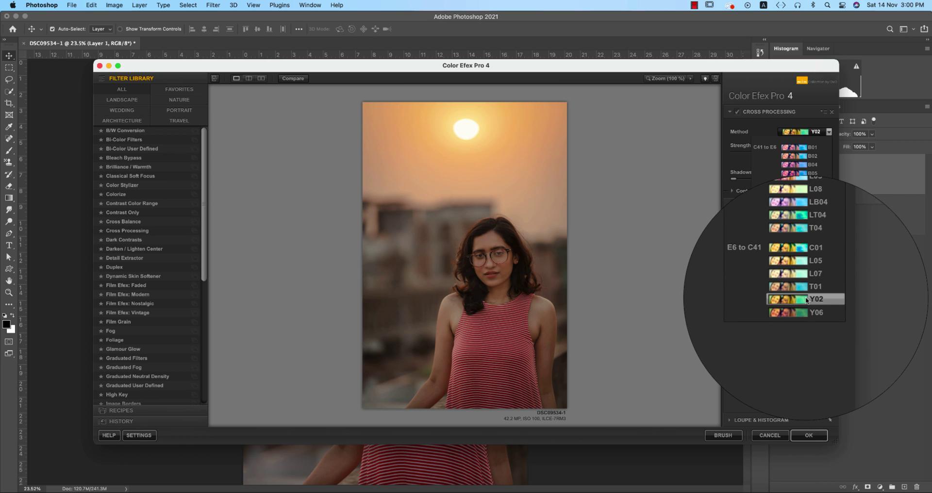
{"action": "left_click", "coordinate": [806, 299]}
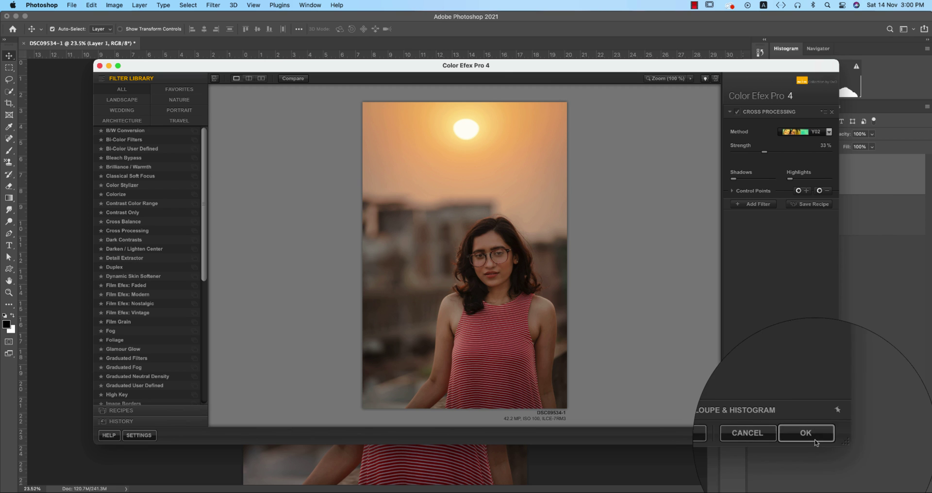
Step: Apply the effect as a Cross Processing (CEP 4) layer and close the Finder preview windows
{"action": "left_click", "coordinate": [813, 462]}
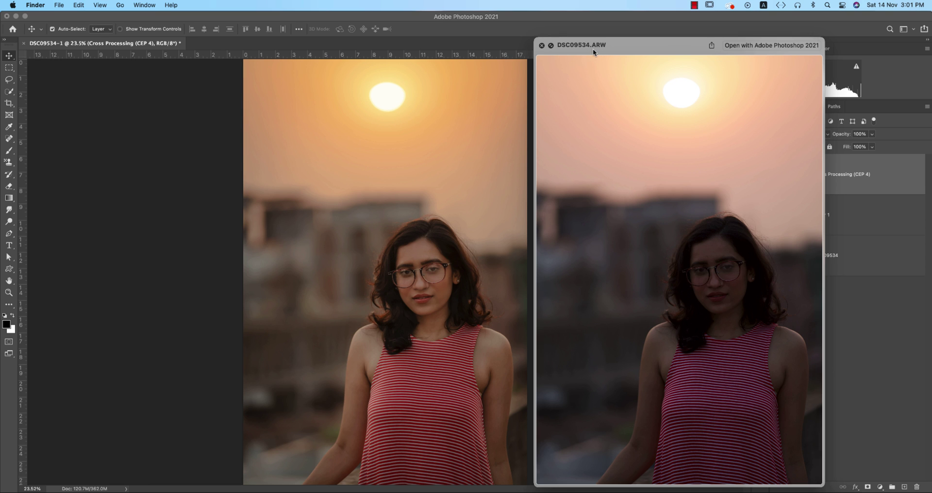
{"action": "left_click", "coordinate": [542, 45]}
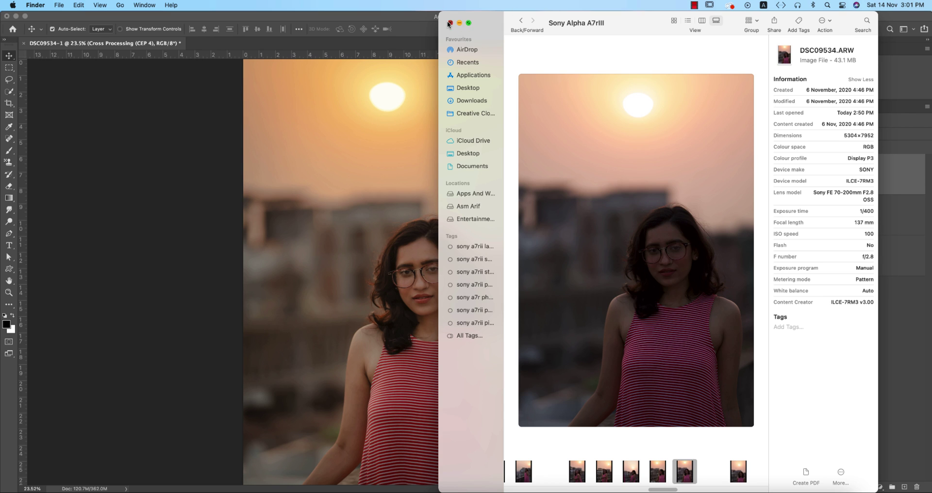
{"action": "left_click", "coordinate": [450, 23]}
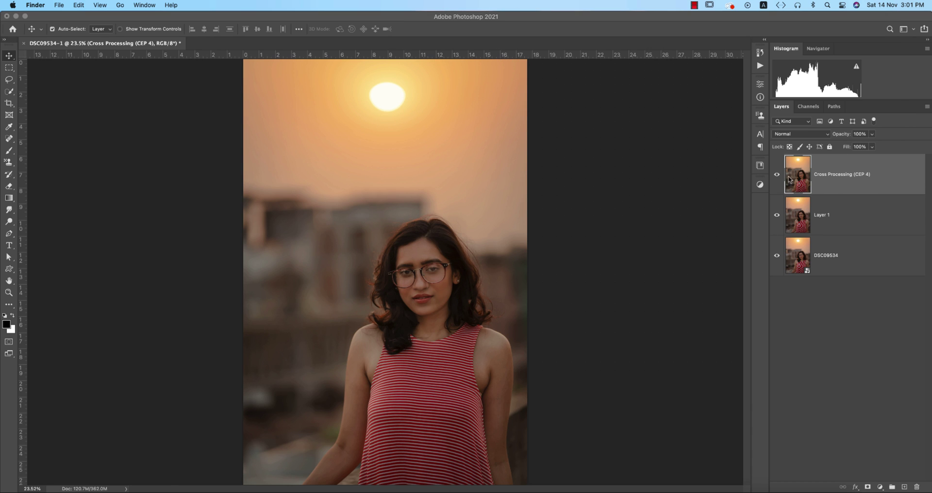